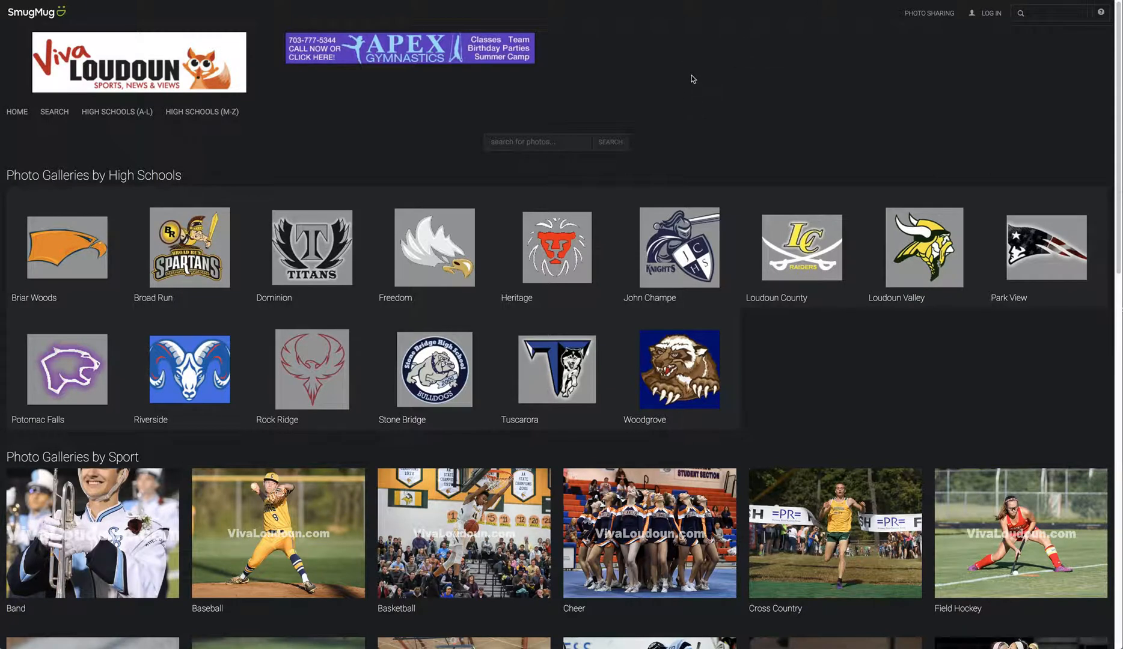
Step: Open the SmugMug login page, switch to the Word document with the credentials and copy the account password
left_click(990, 13)
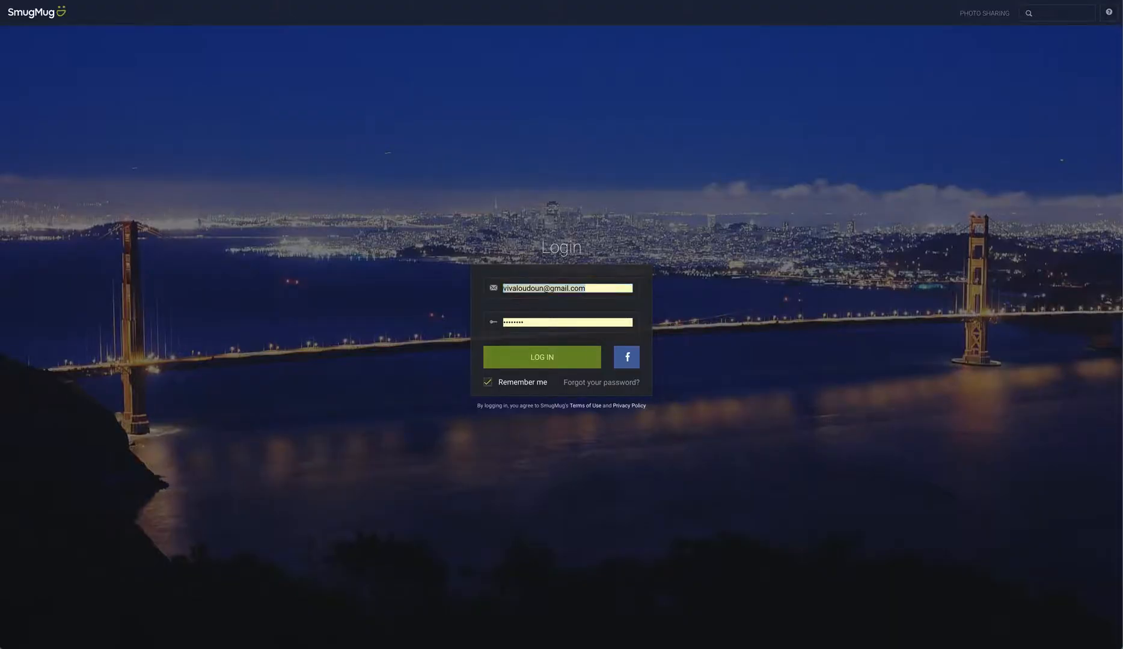
left_click_drag(1122, 99, 520, 62)
scroll(544, 144, "up", 6)
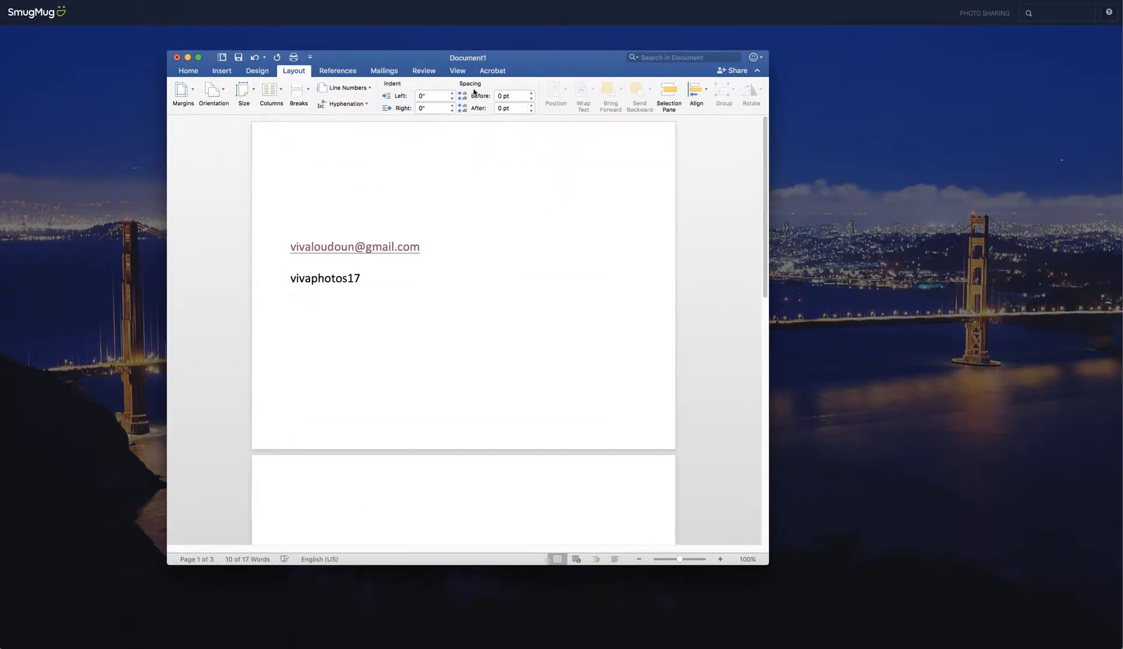
left_click_drag(518, 66, 552, 53)
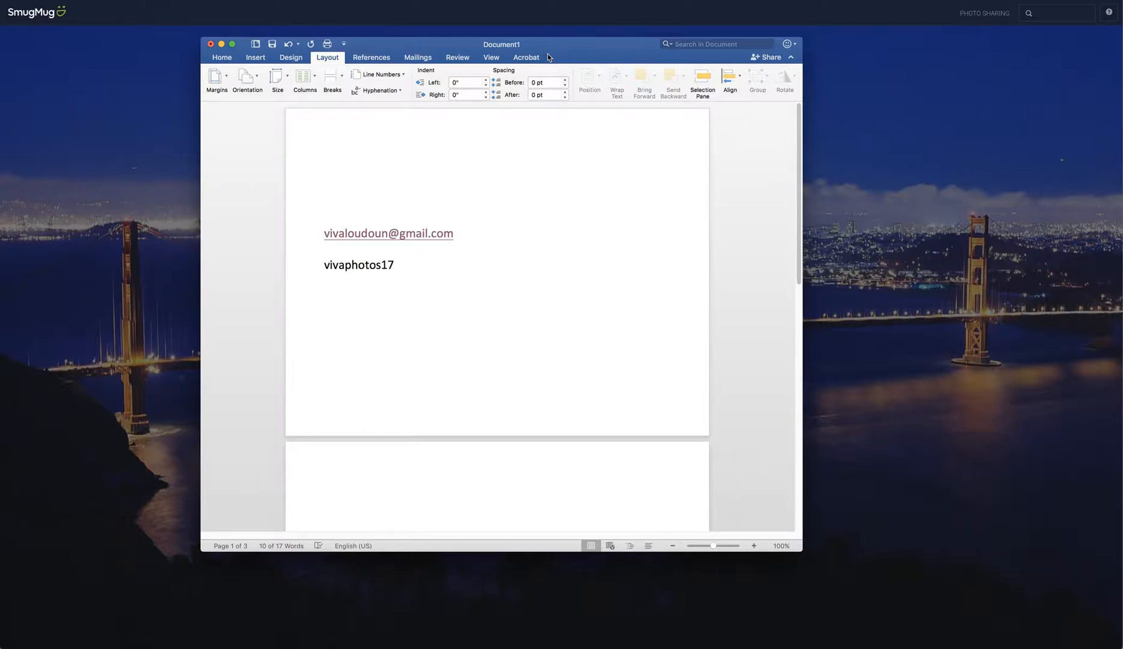
double_click(353, 268)
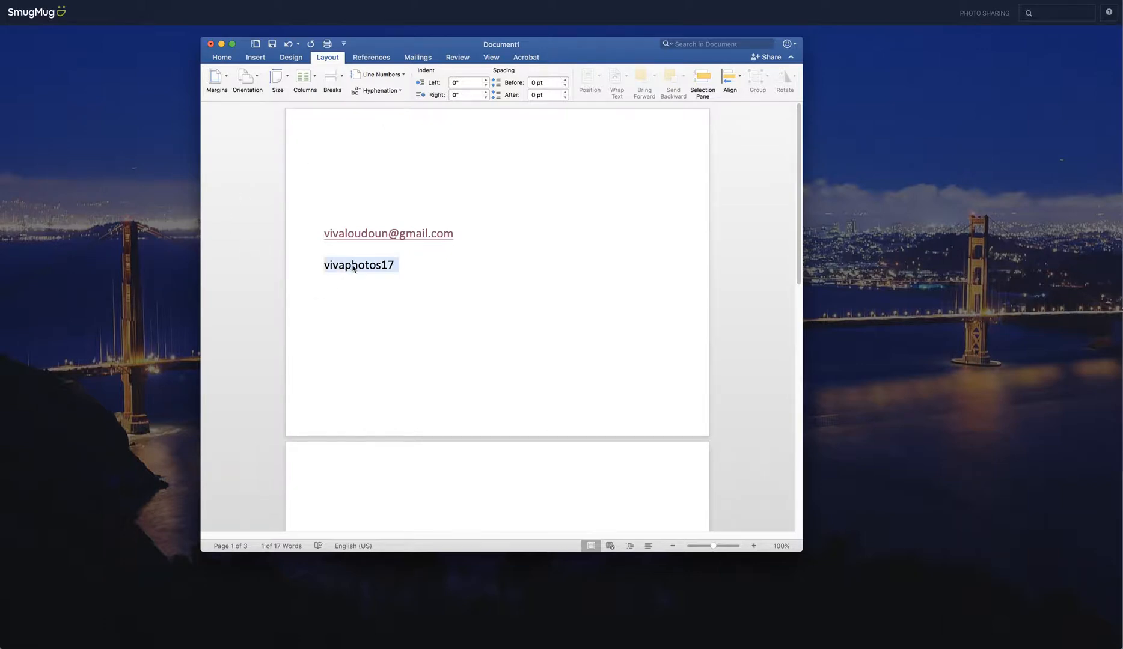
left_click_drag(569, 44, 1122, 198)
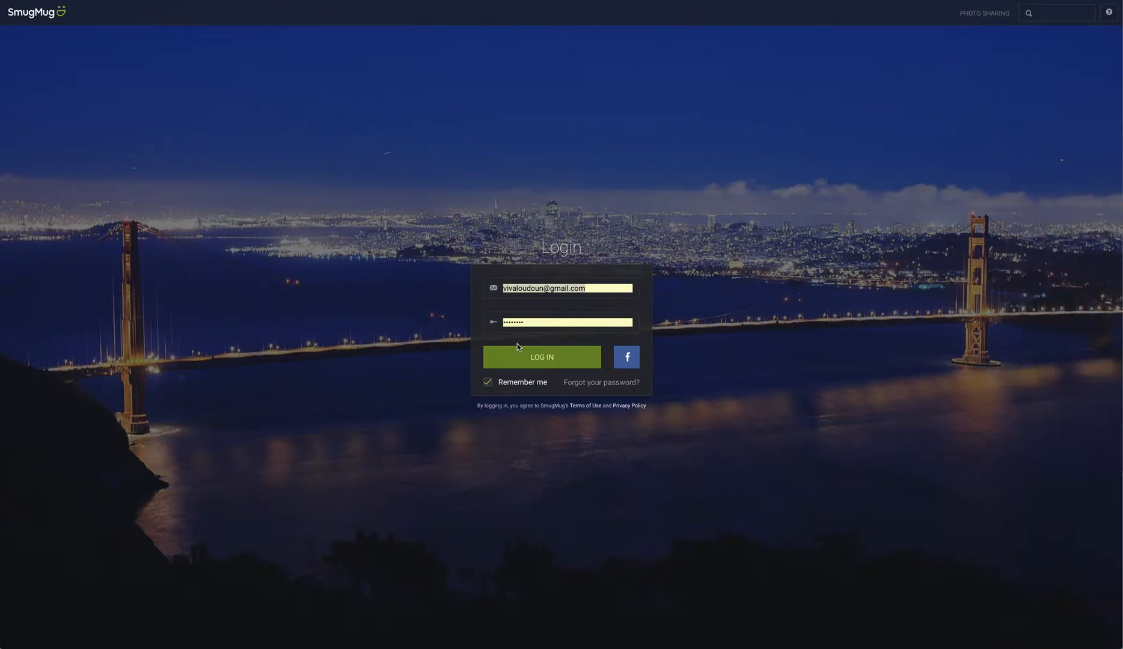
Step: Replace the prefilled login password with the copied account password, log in and decline updating the saved password
double_click(534, 327)
key("ctrl+v")
left_click(542, 362)
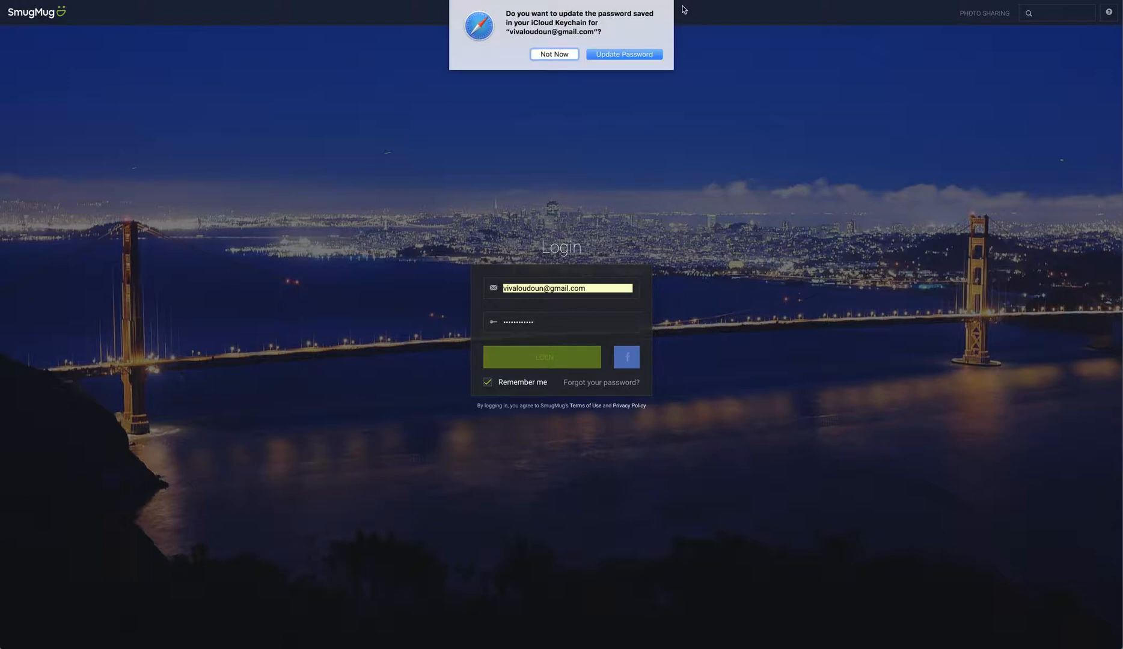
left_click(554, 54)
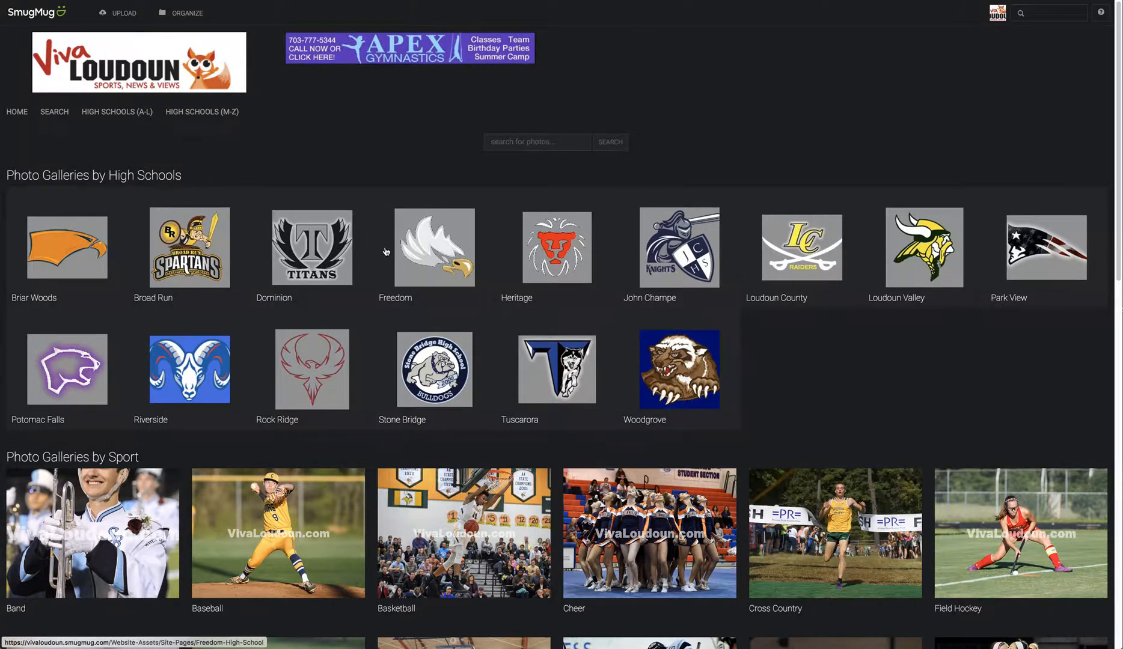
Step: Look through the photo galleries by high school and by sport, and open the Golf folder
scroll(387, 253, "down", 5)
scroll(386, 253, "up", 1)
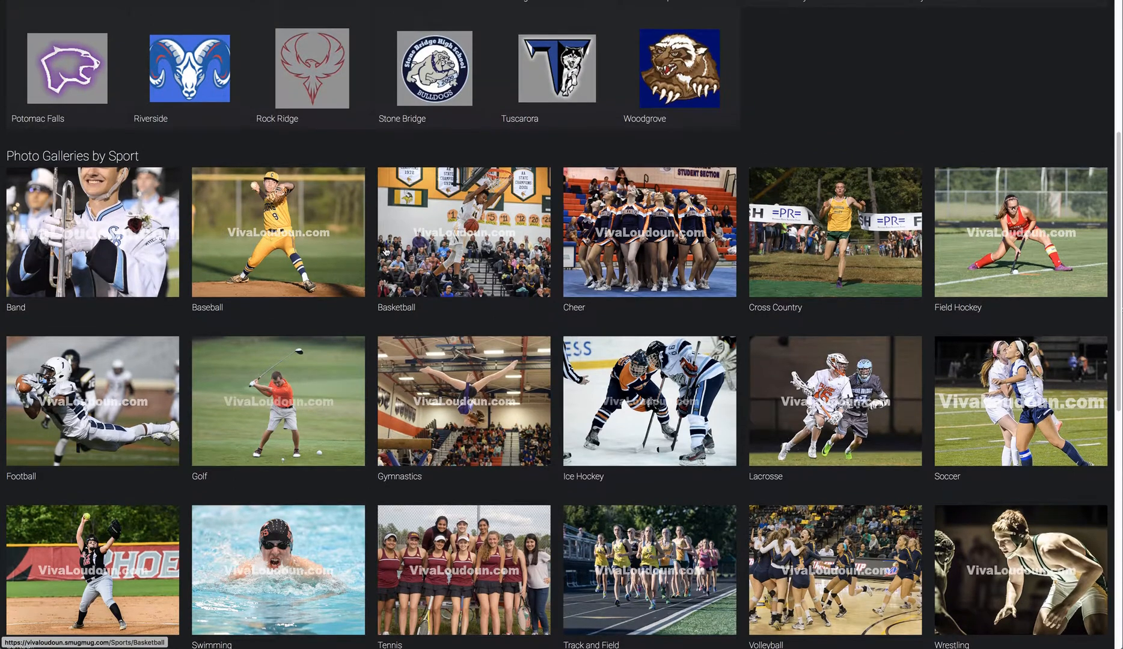
scroll(385, 252, "up", 3)
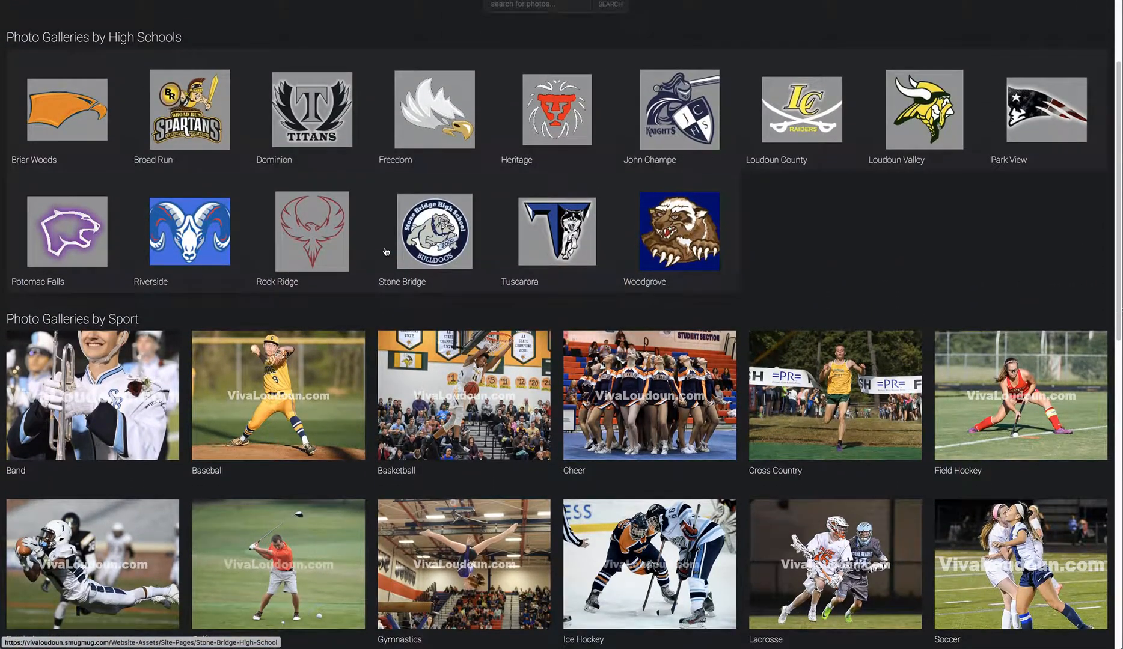
scroll(354, 350, "down", 2)
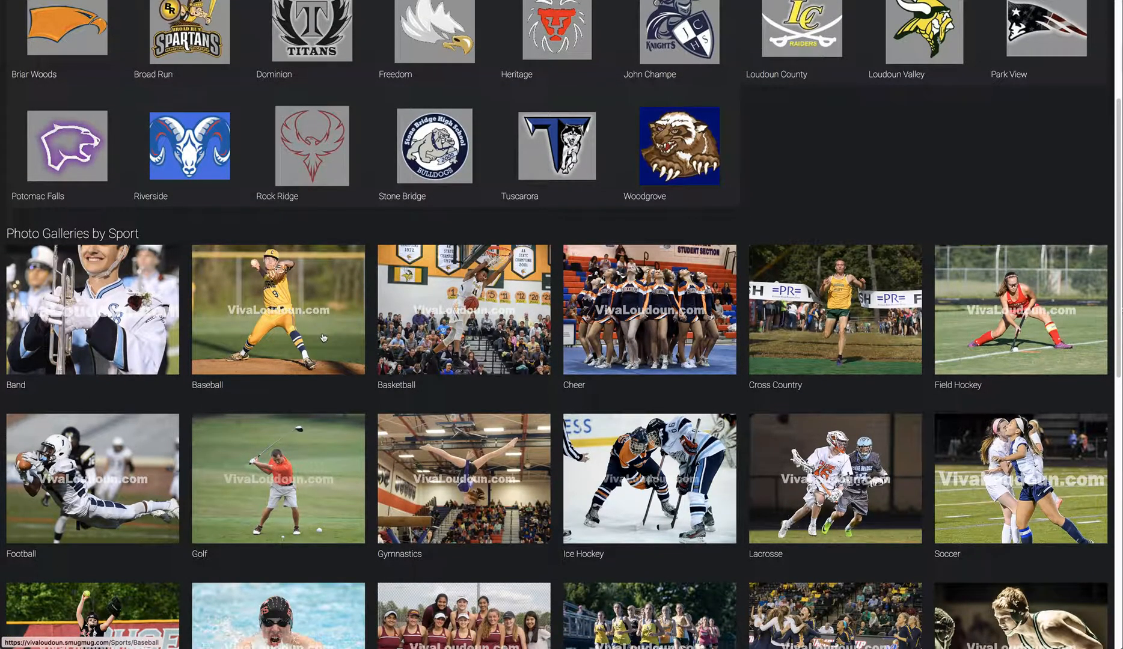
scroll(323, 338, "up", 1)
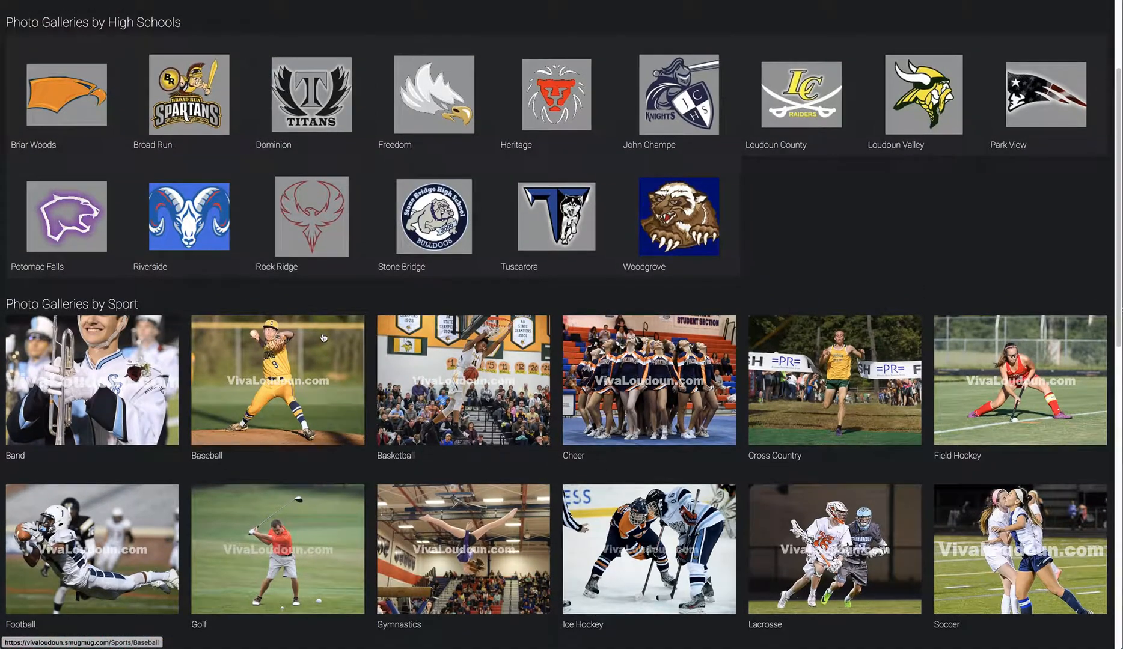
scroll(324, 337, "down", 2)
scroll(322, 333, "down", 2)
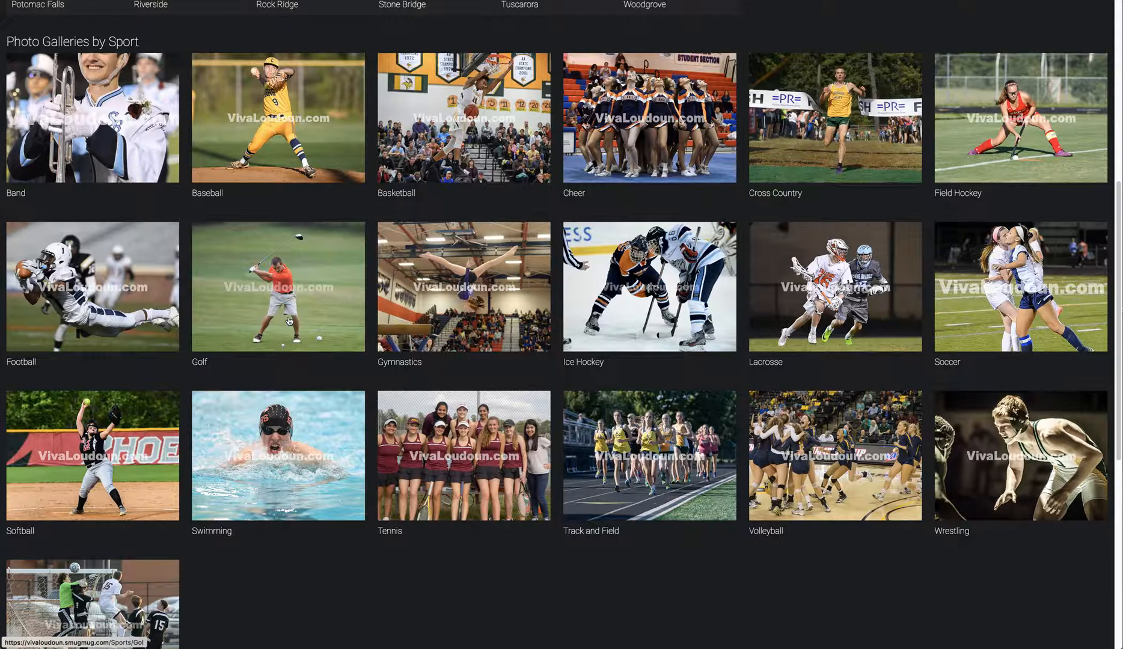
scroll(289, 322, "up", 1)
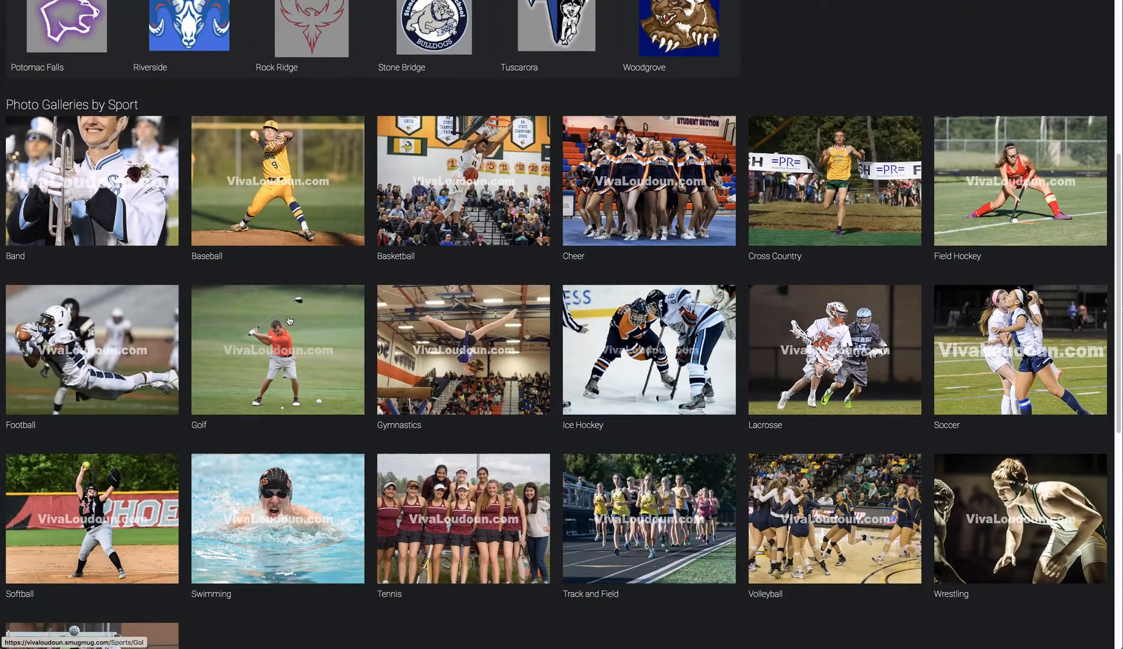
left_click(301, 341)
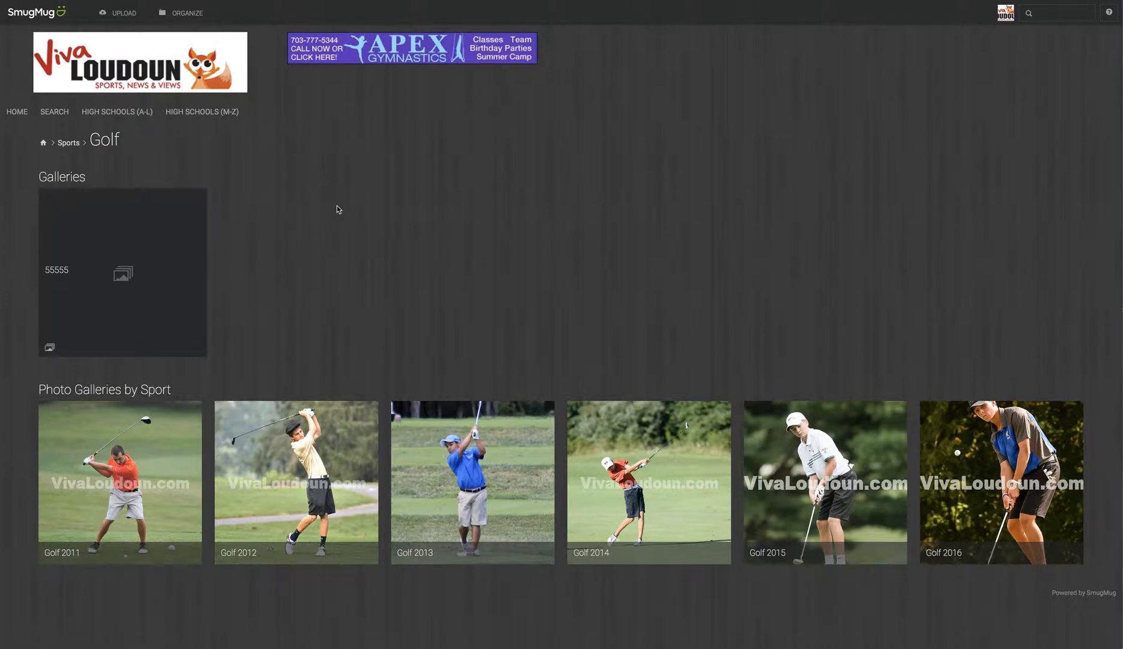
left_click(118, 16)
left_click(124, 42)
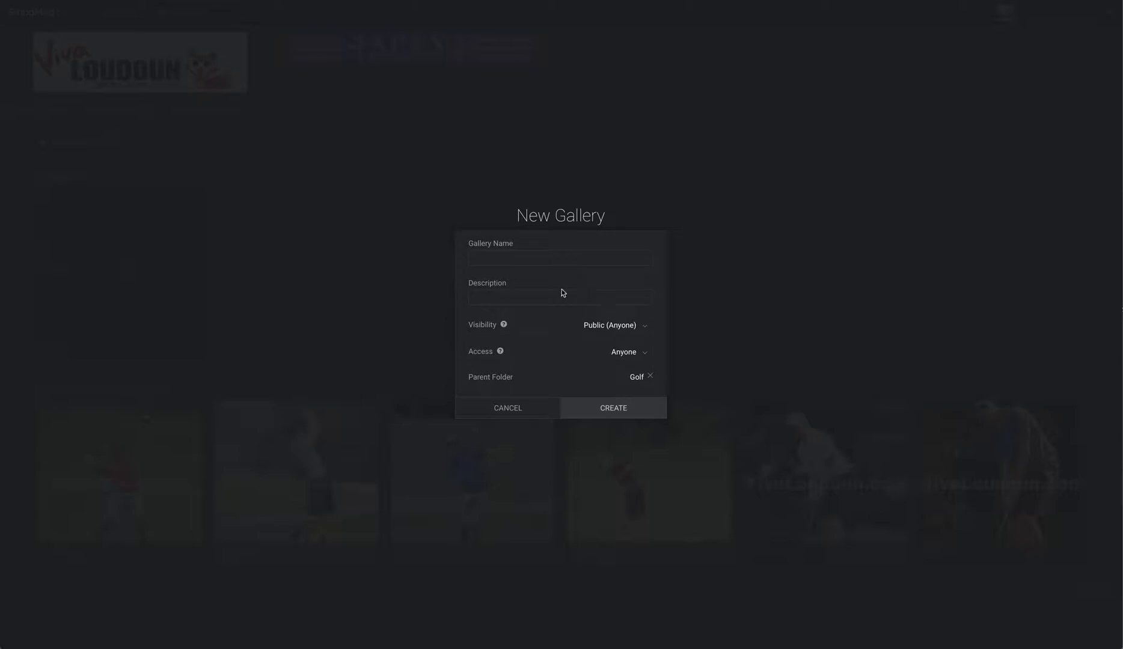
left_click(530, 258)
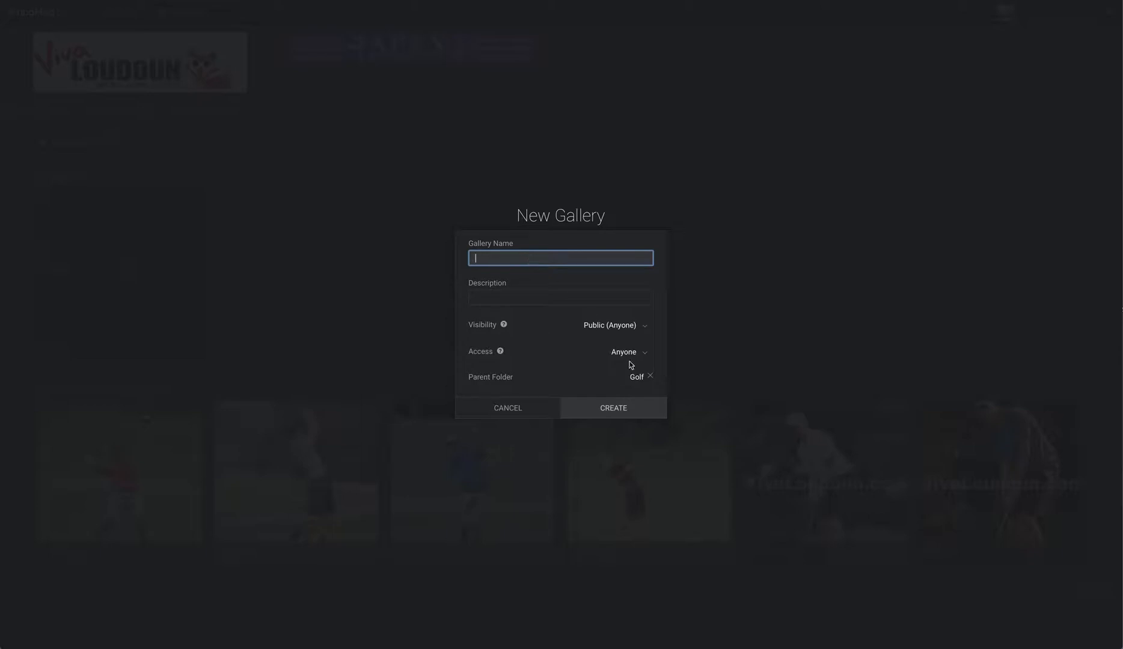
left_click(495, 414)
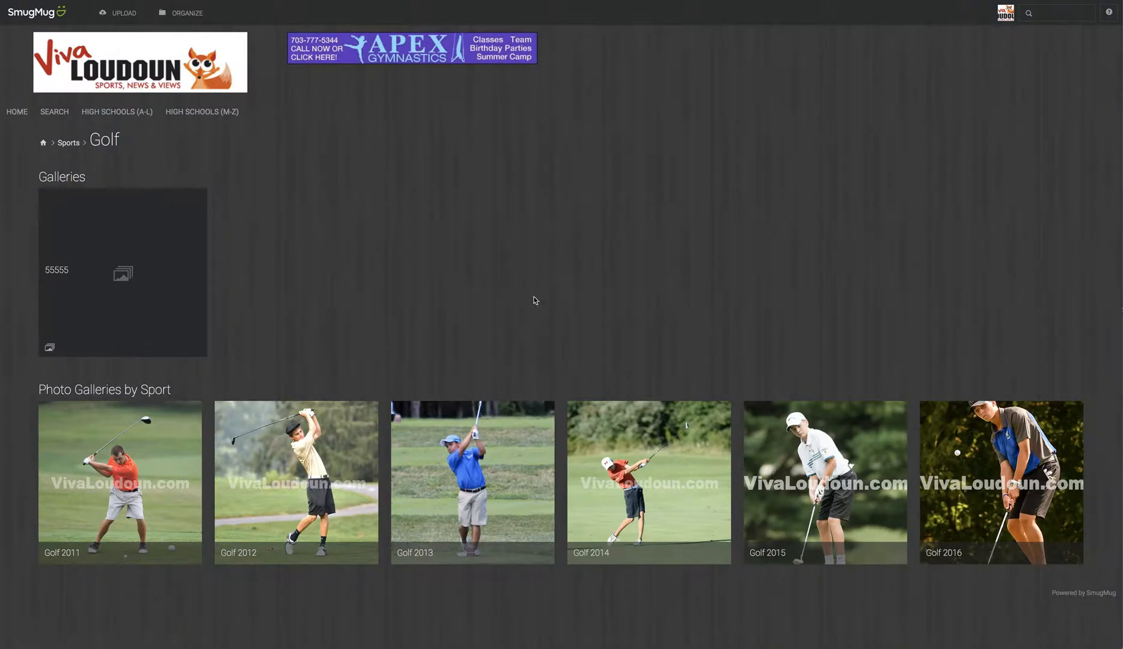
Step: Open the site organizer for the Golf folder and start creating a new gallery there
mouse_move(95, 119)
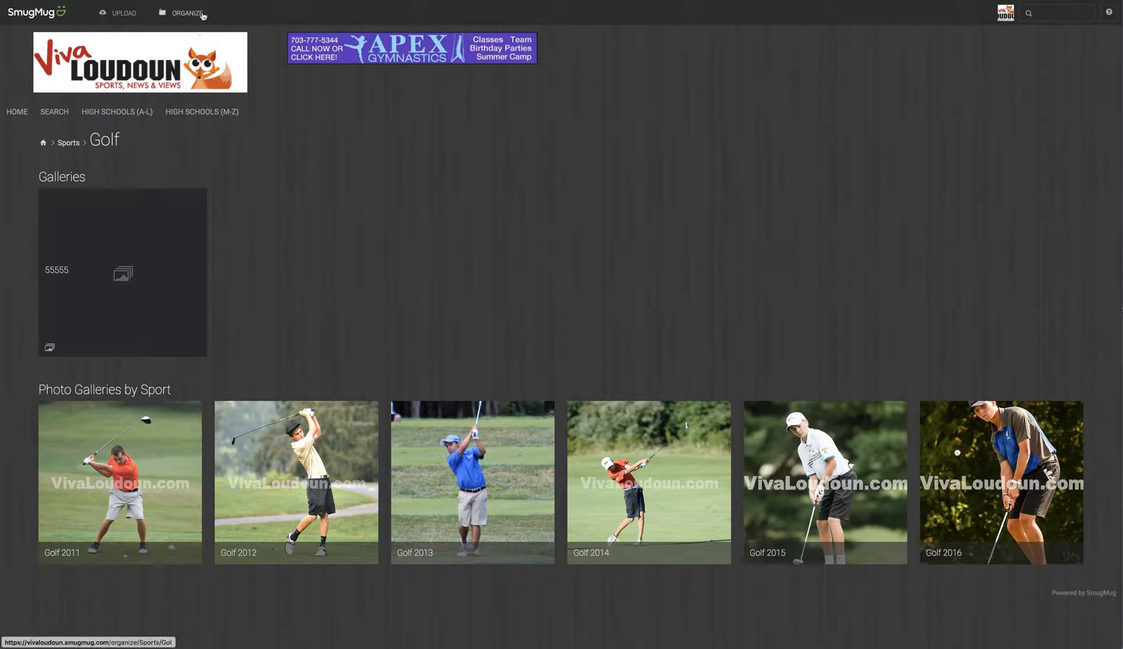
left_click(185, 16)
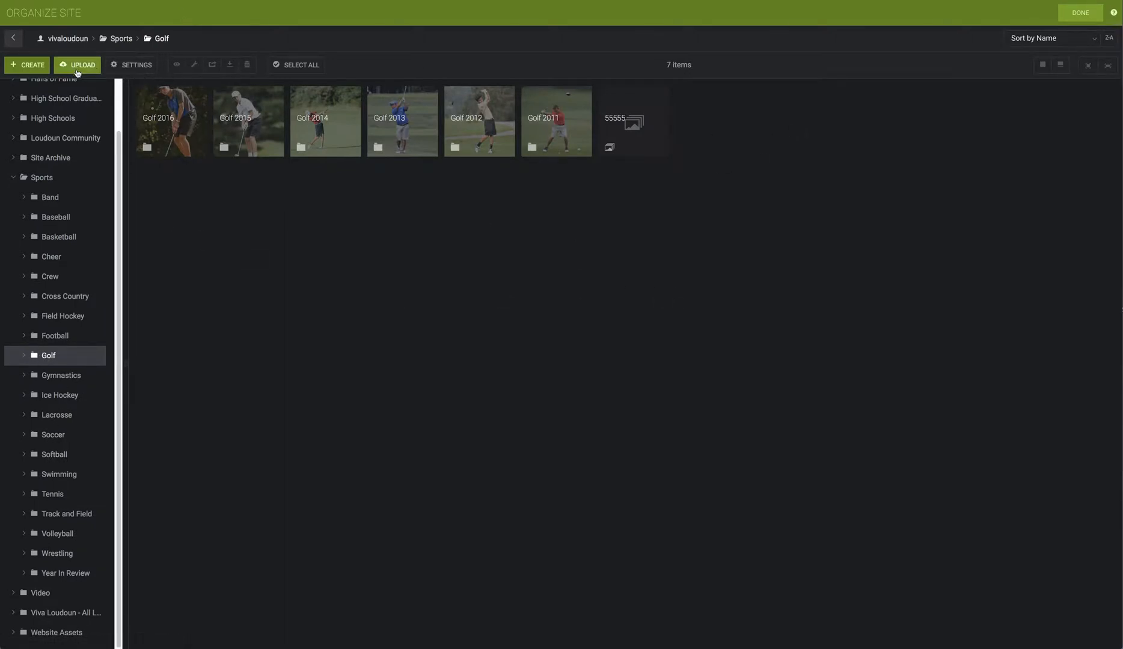
left_click(33, 71)
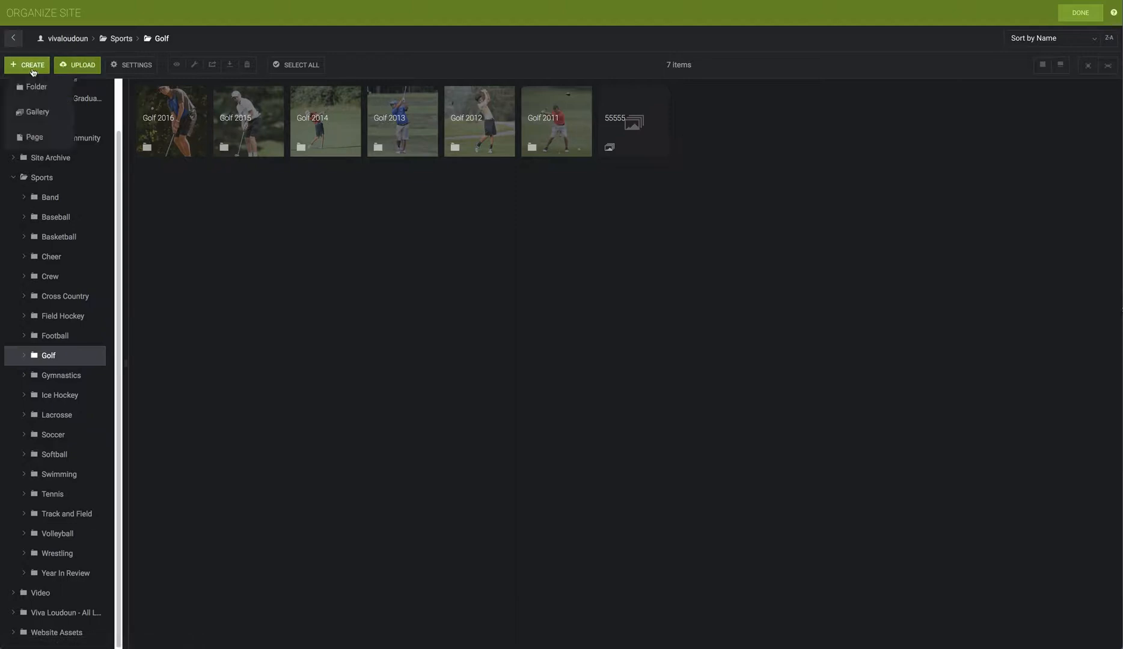
left_click(35, 112)
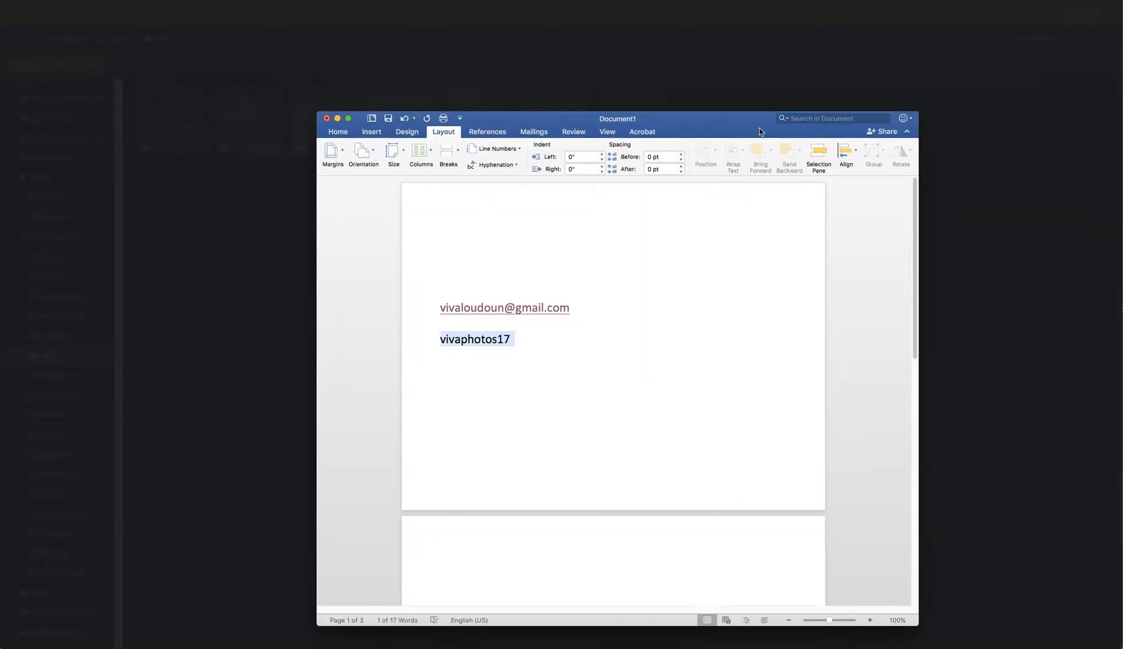
Step: Switch to the Word document and examine the sample gallery title's parts: sport, teams, date and photographer
scroll(827, 447, "down", 10)
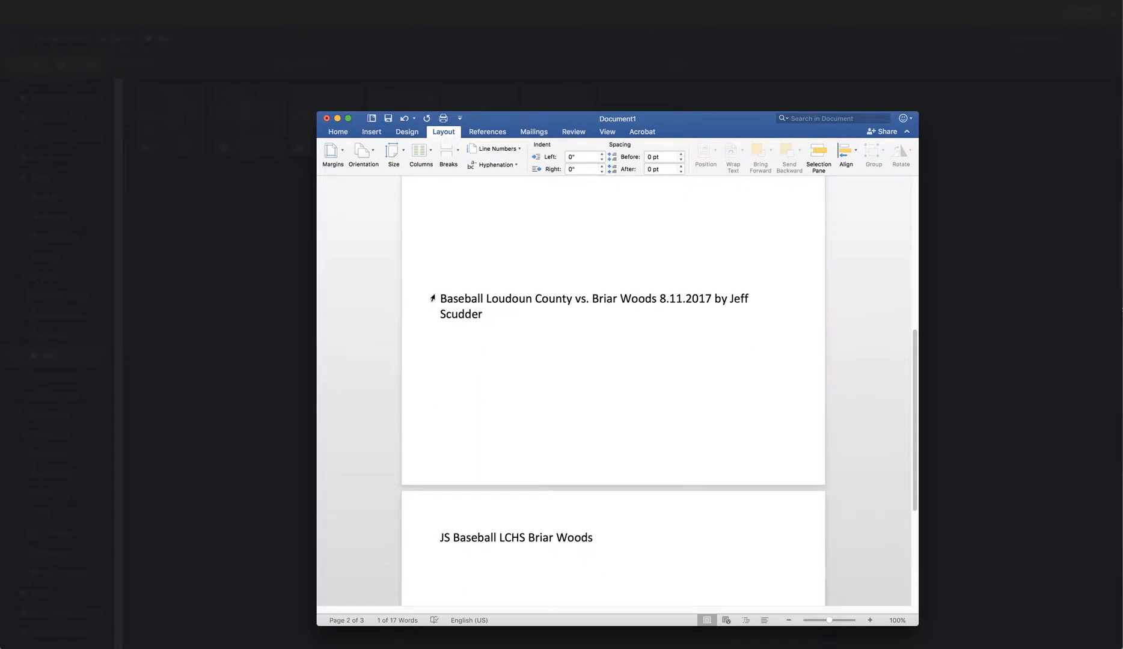
left_click_drag(439, 296, 484, 296)
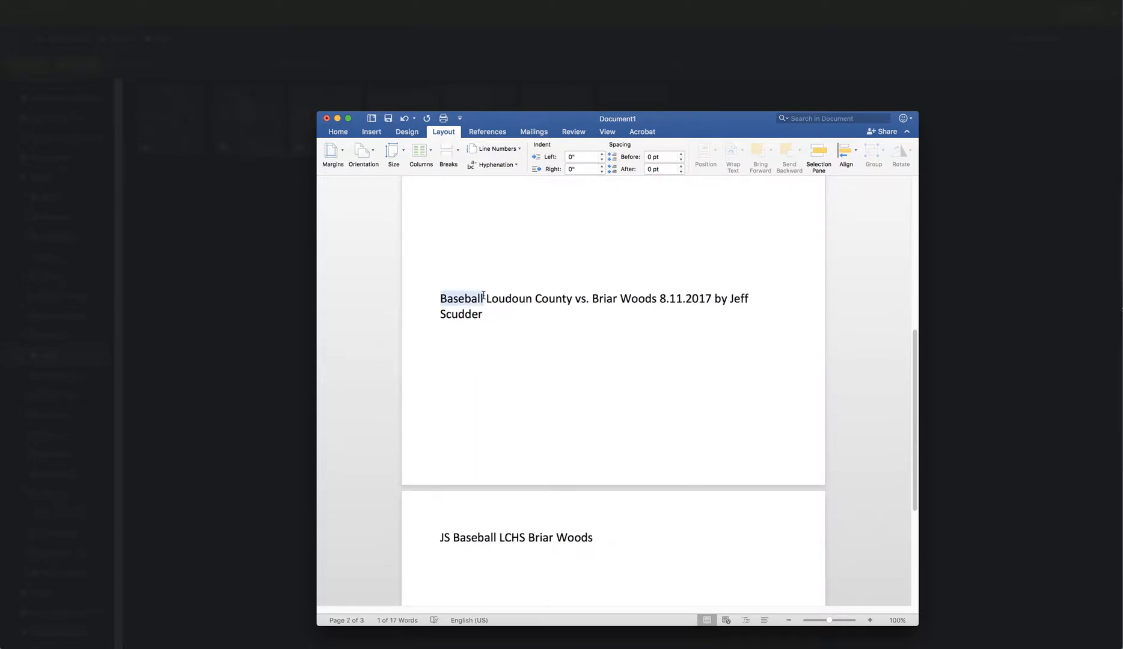
left_click_drag(483, 296, 651, 296)
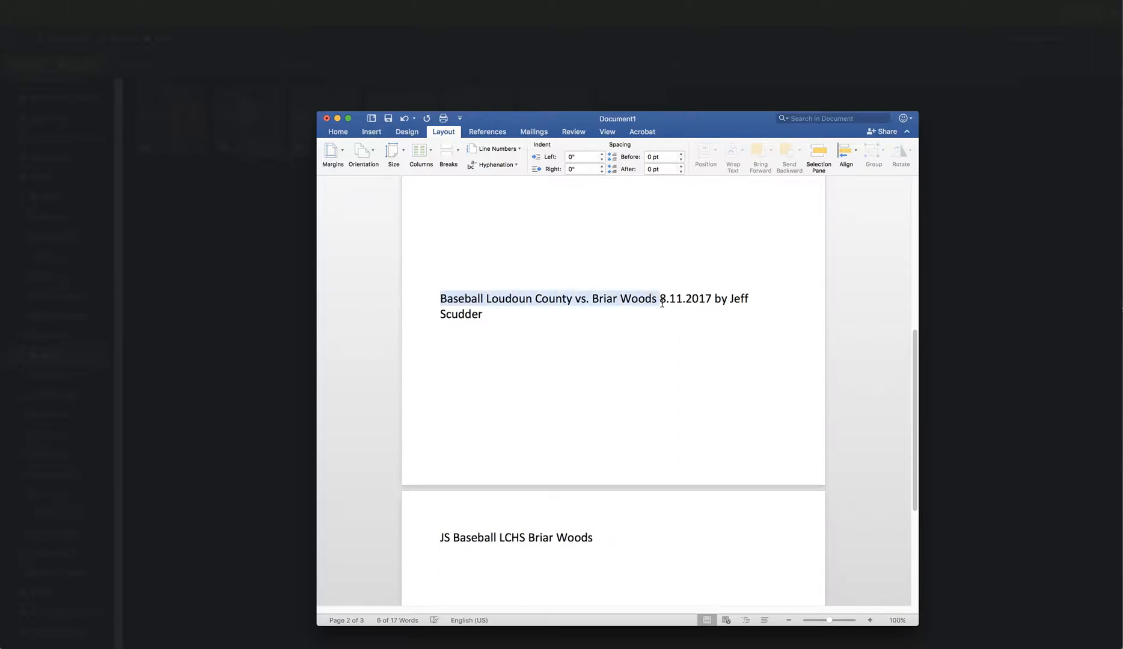
left_click_drag(660, 299, 712, 300)
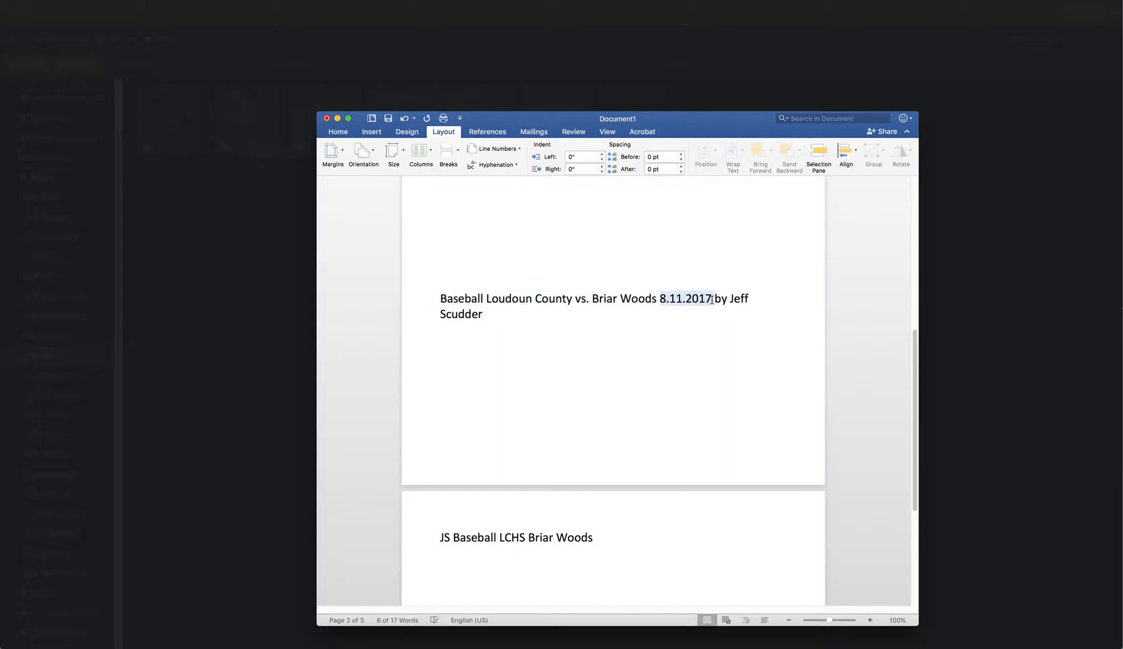
left_click_drag(712, 299, 751, 312)
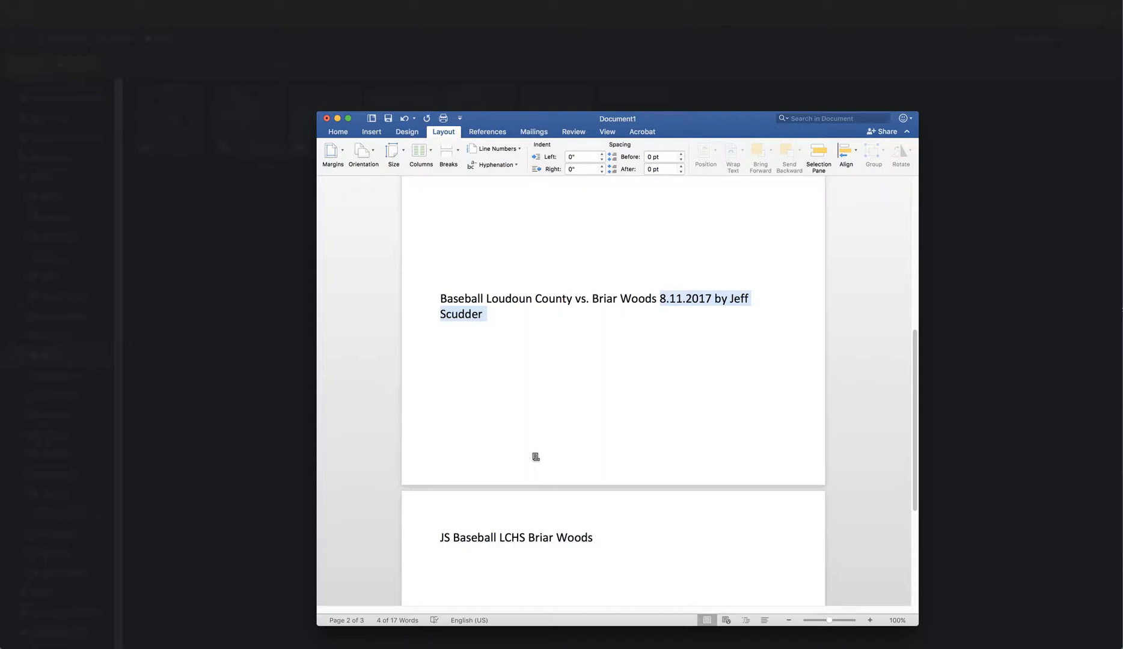
left_click(504, 413)
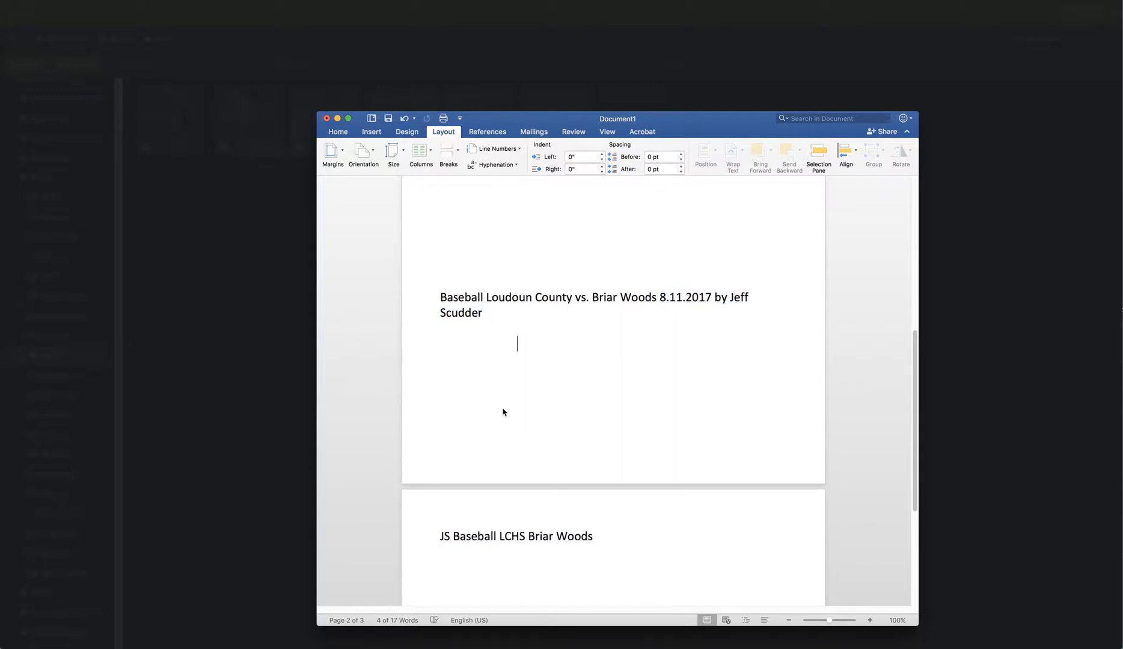
scroll(500, 349, "down", 1)
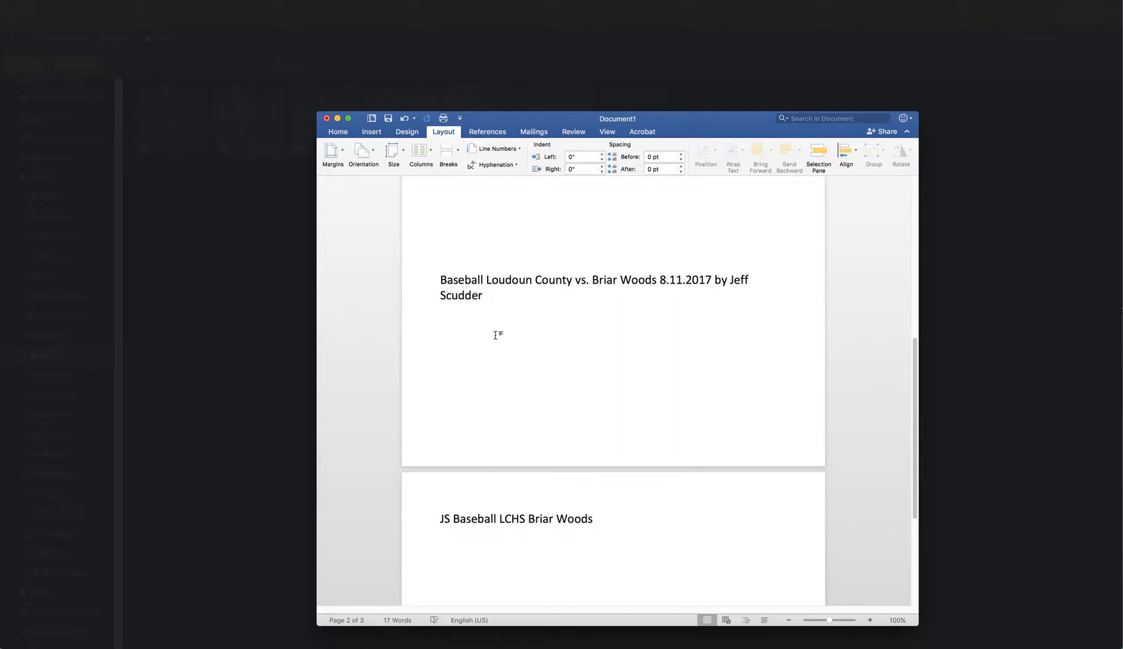
Step: Copy the whole sample gallery title from the Word document and move its window aside to return to the gallery form
triple_click(484, 295)
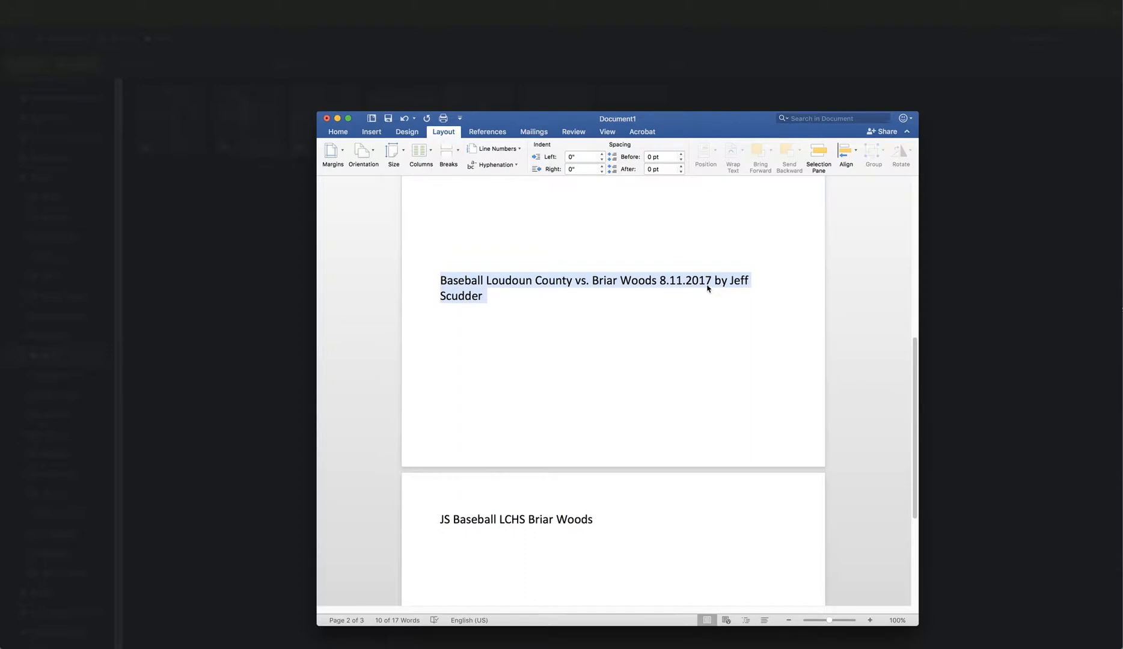
right_click(456, 290)
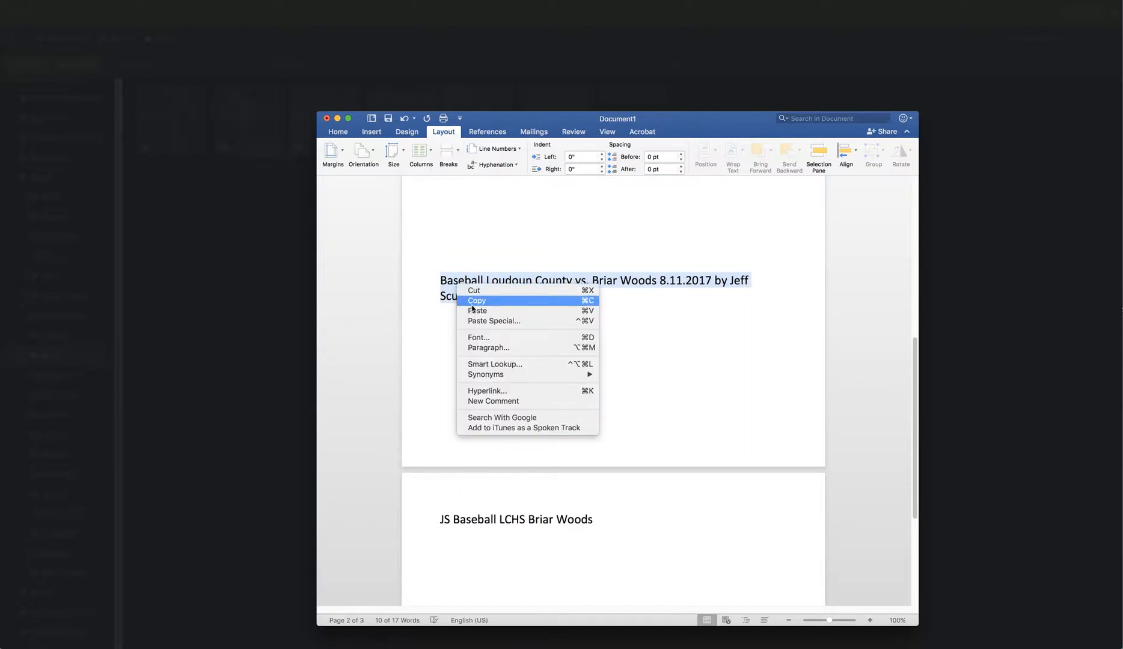
left_click(490, 304)
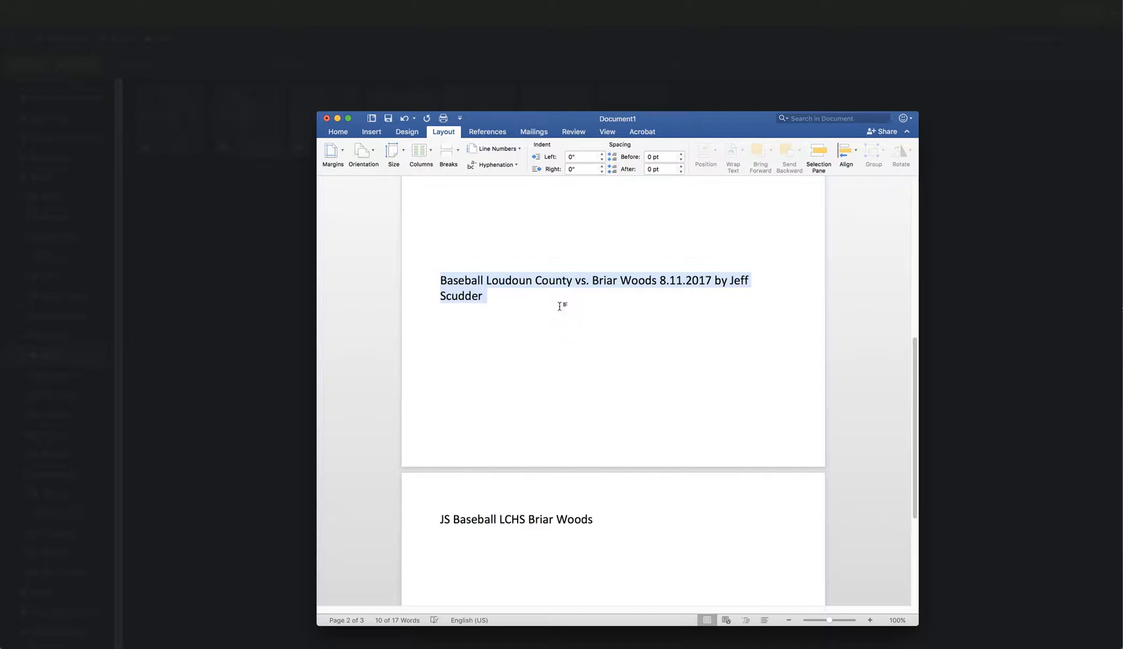
left_click_drag(680, 124, 1122, 123)
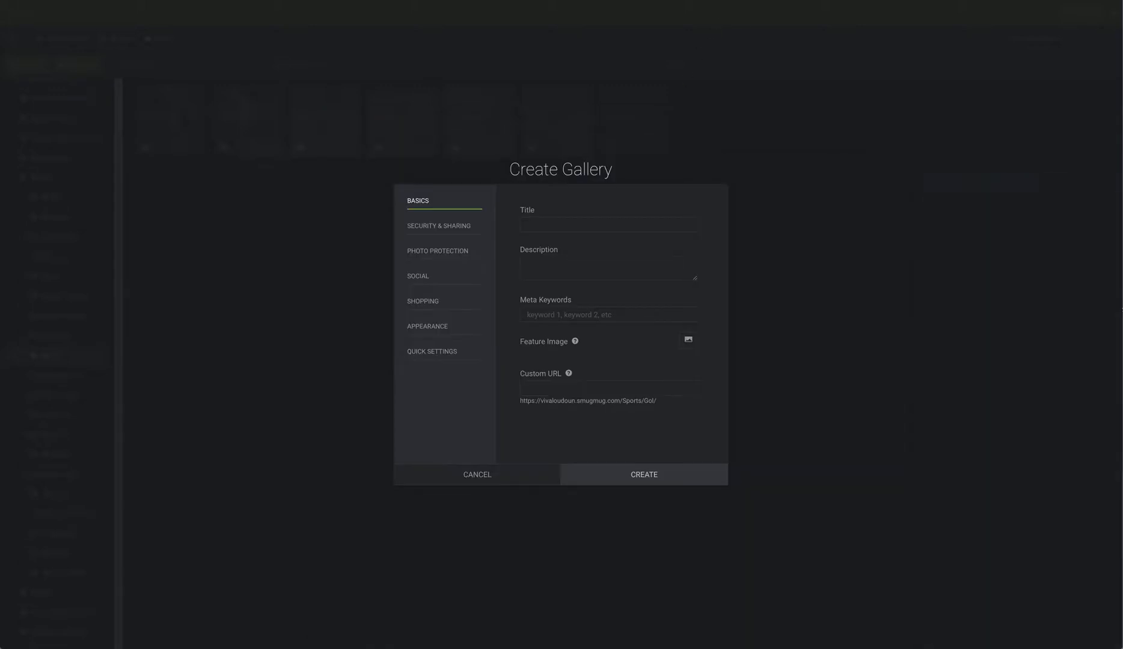
Step: Fill the new gallery's Title and Description with "Baseball Loudoun County vs. Briar Woods 8.11.2017 by" and the photographer's name
left_click(561, 225)
key("ctrl+v")
left_click(555, 261)
key("ctrl+v")
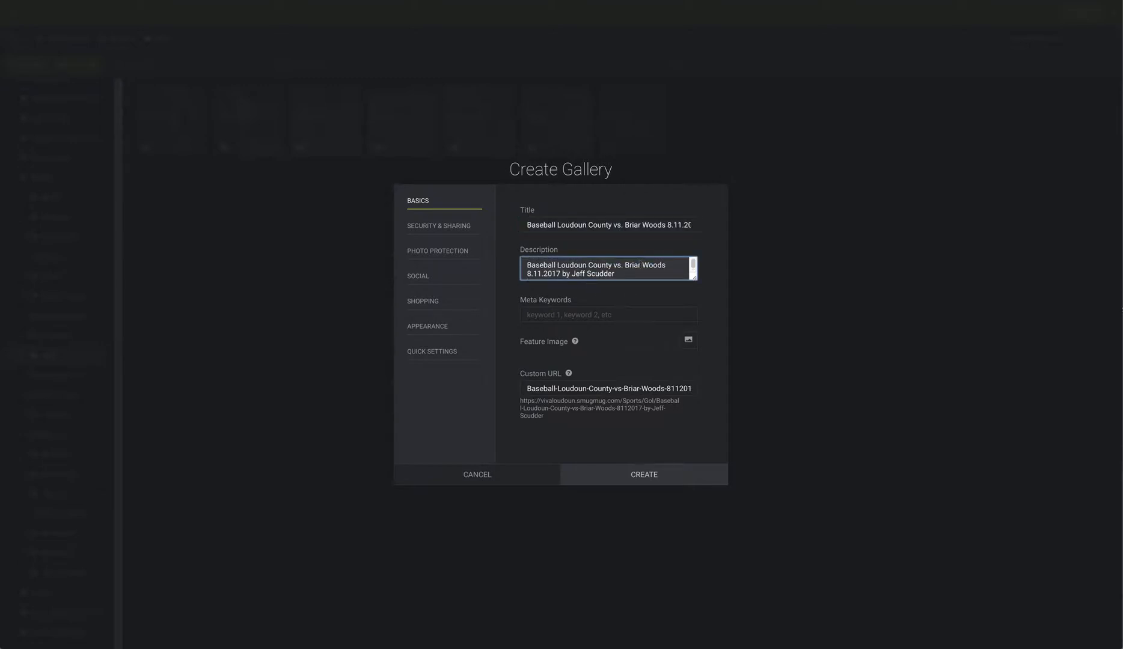
key("Return")
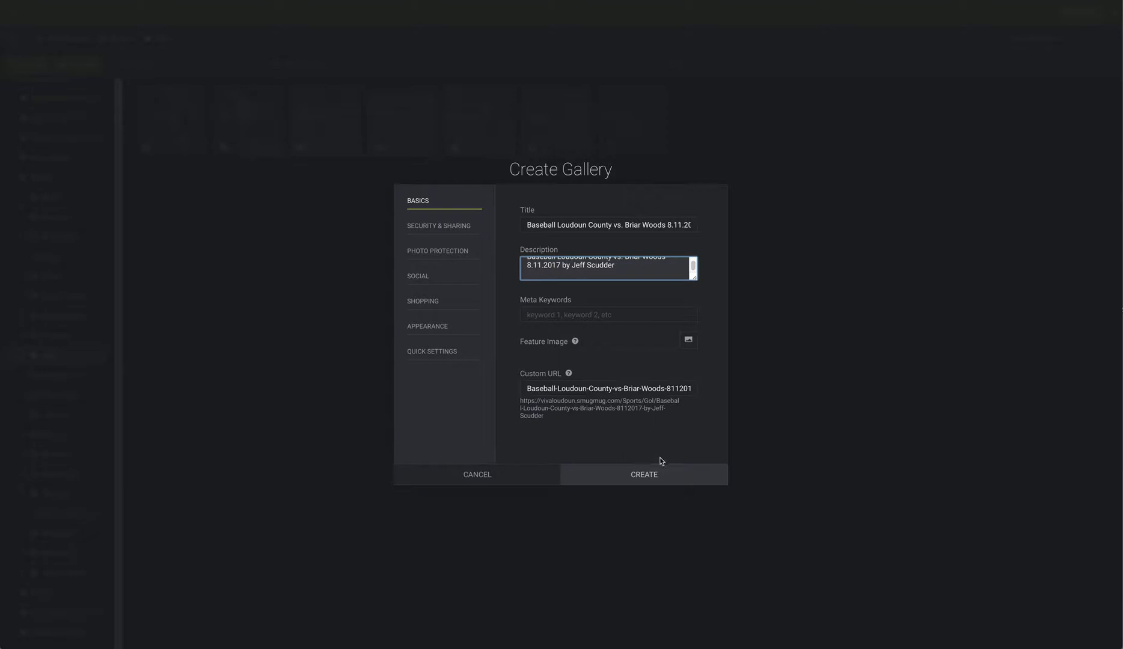
Step: Choose the Viva Settings quick setting for the new gallery and apply it
left_click(426, 354)
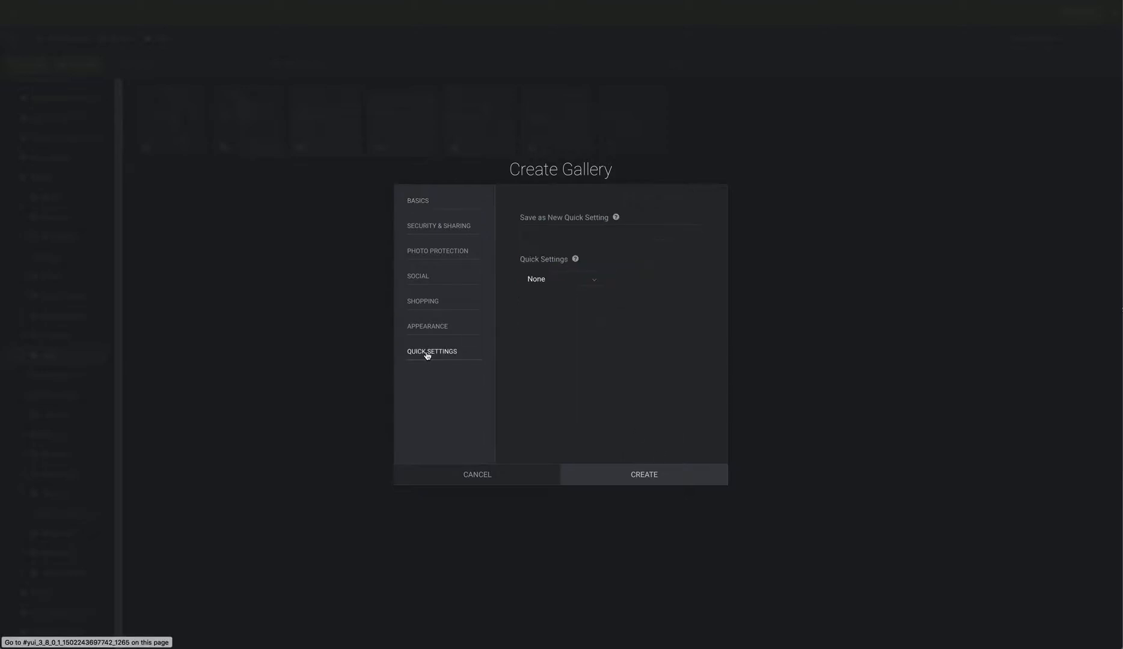
left_click(593, 284)
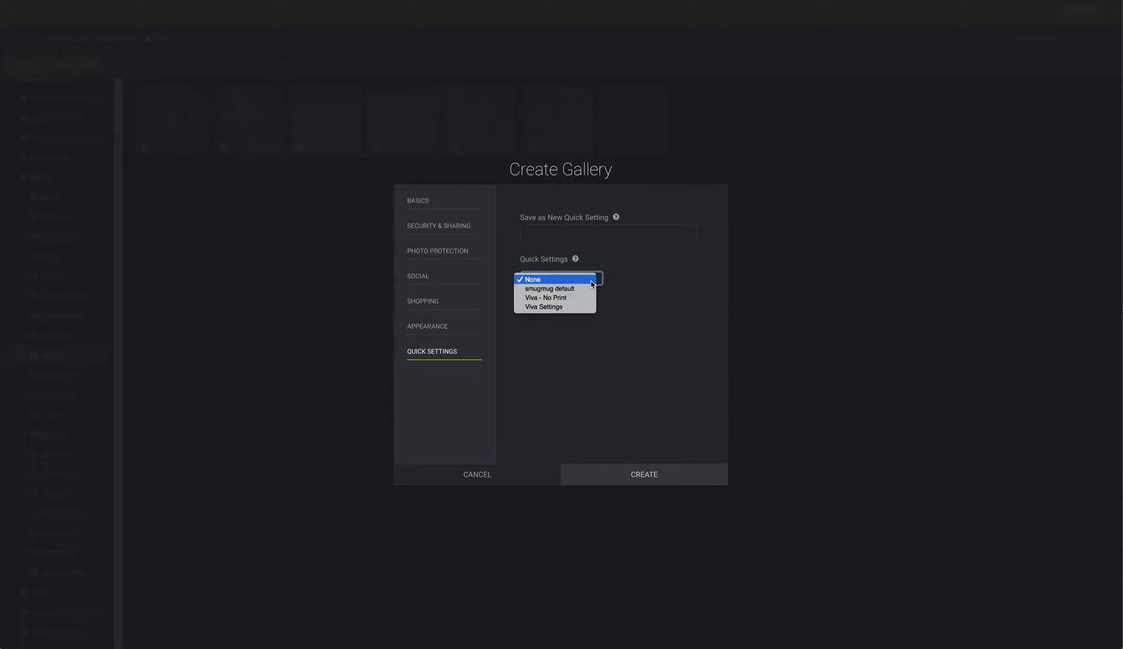
left_click(564, 308)
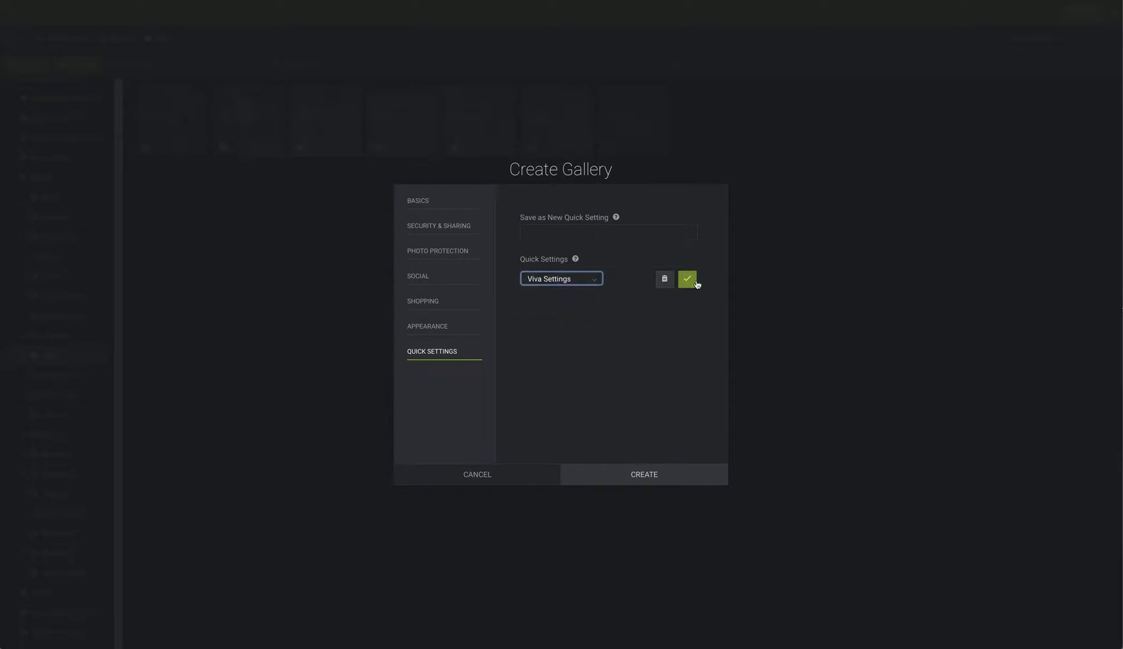
left_click(687, 279)
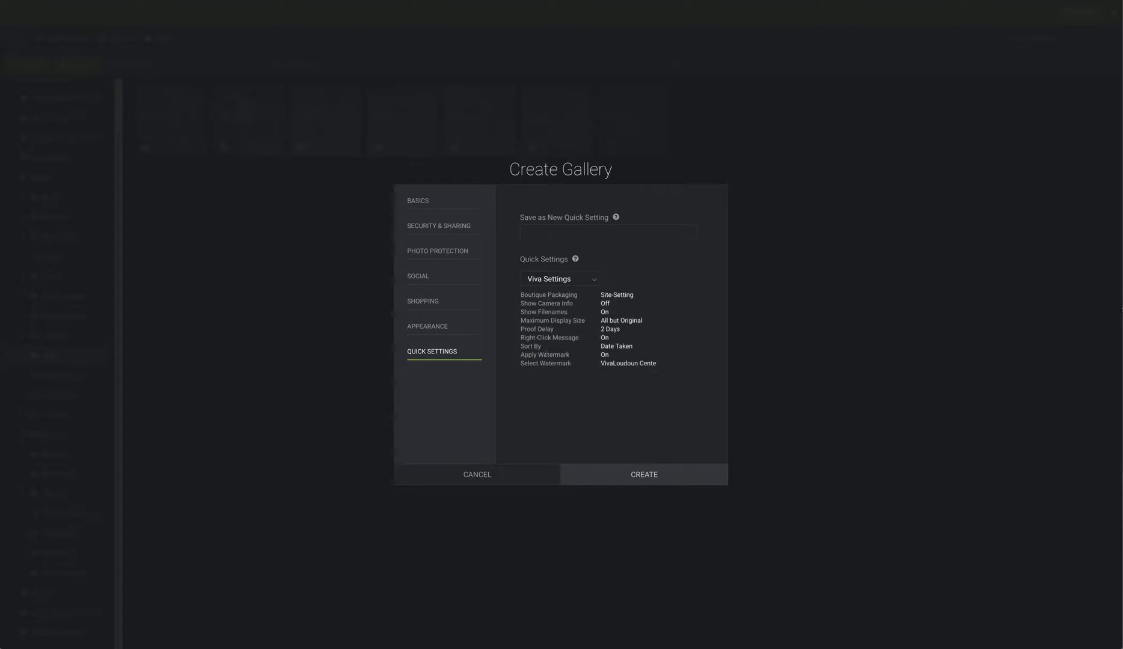
Step: Review the new gallery's security, photo protection, social, shopping and appearance options against the applied quick setting
left_click(440, 227)
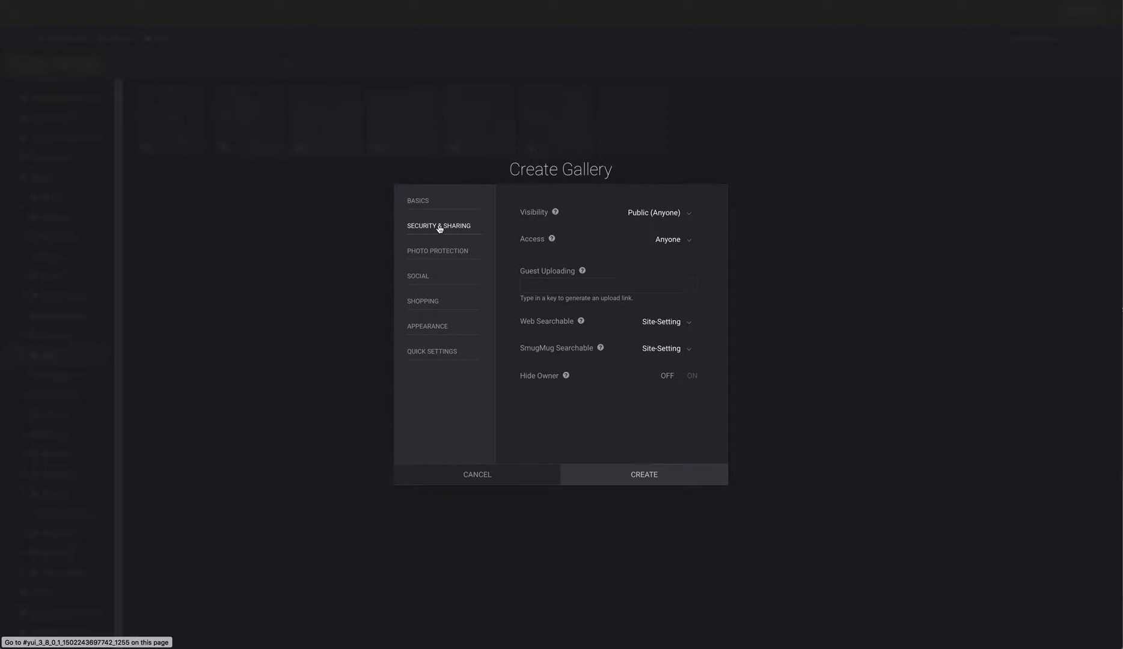
left_click(443, 253)
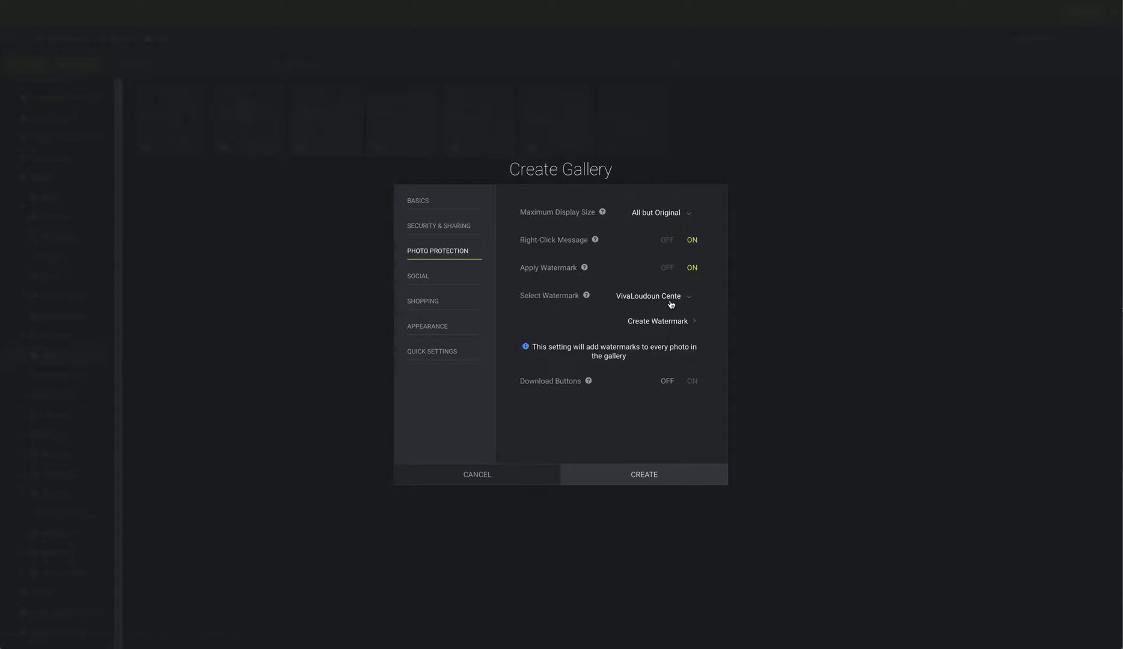
left_click(417, 279)
left_click(421, 305)
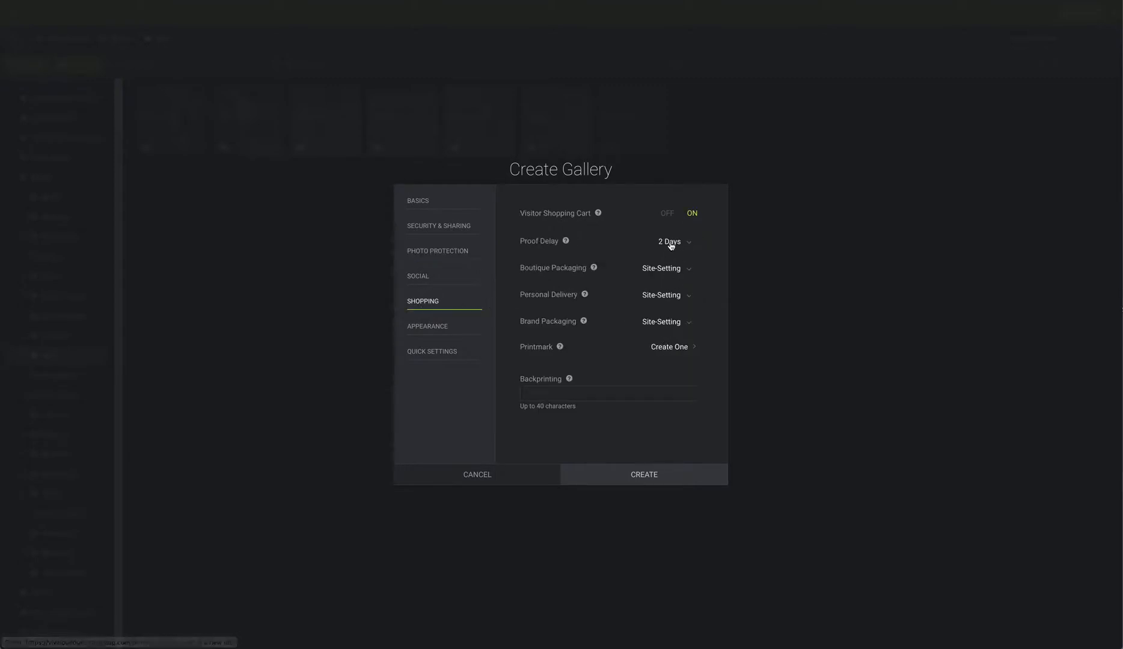
left_click(428, 327)
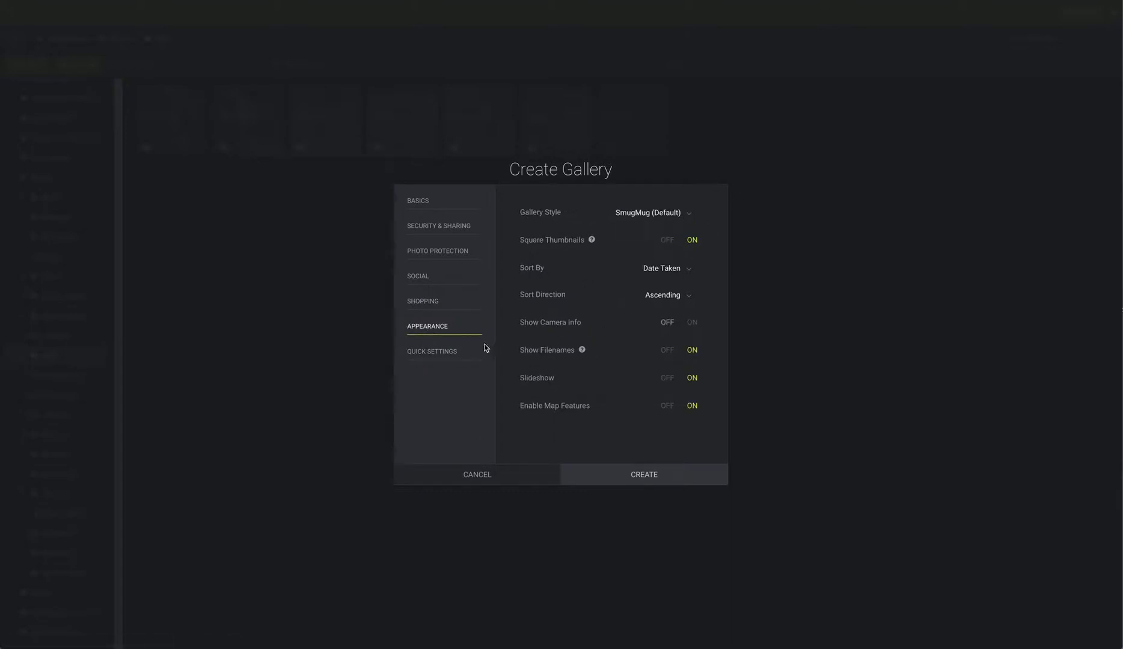
left_click(433, 355)
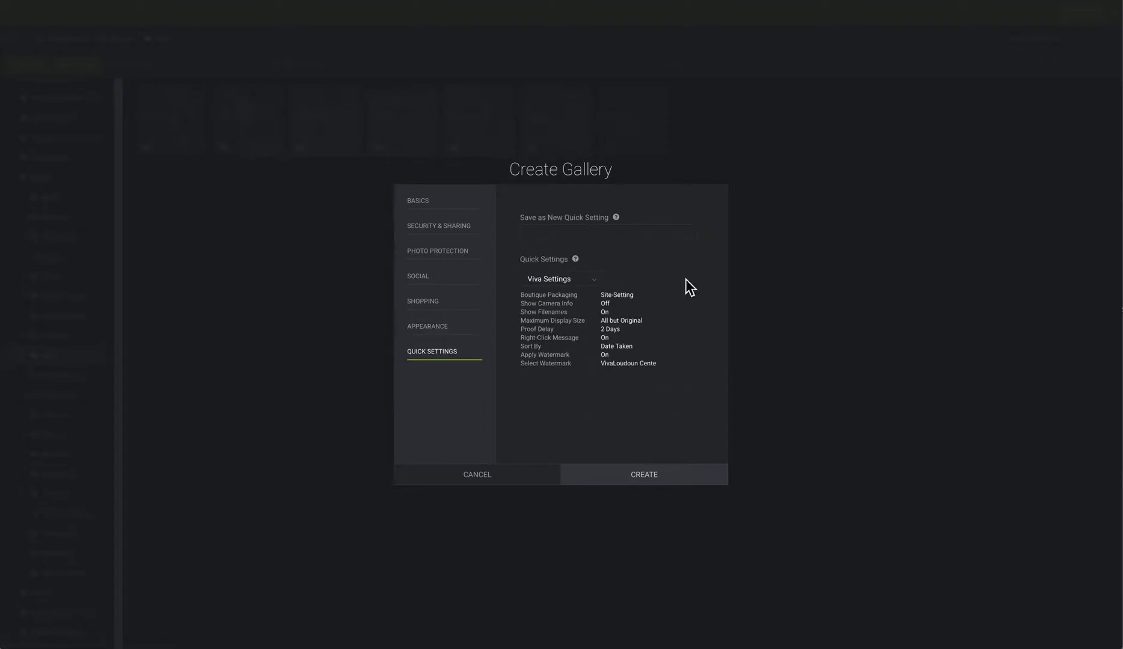
Step: Shorten the gallery title to "Baseball Loudoun County vs. Briar Woods 8.11.f" and create the gallery
left_click(647, 477)
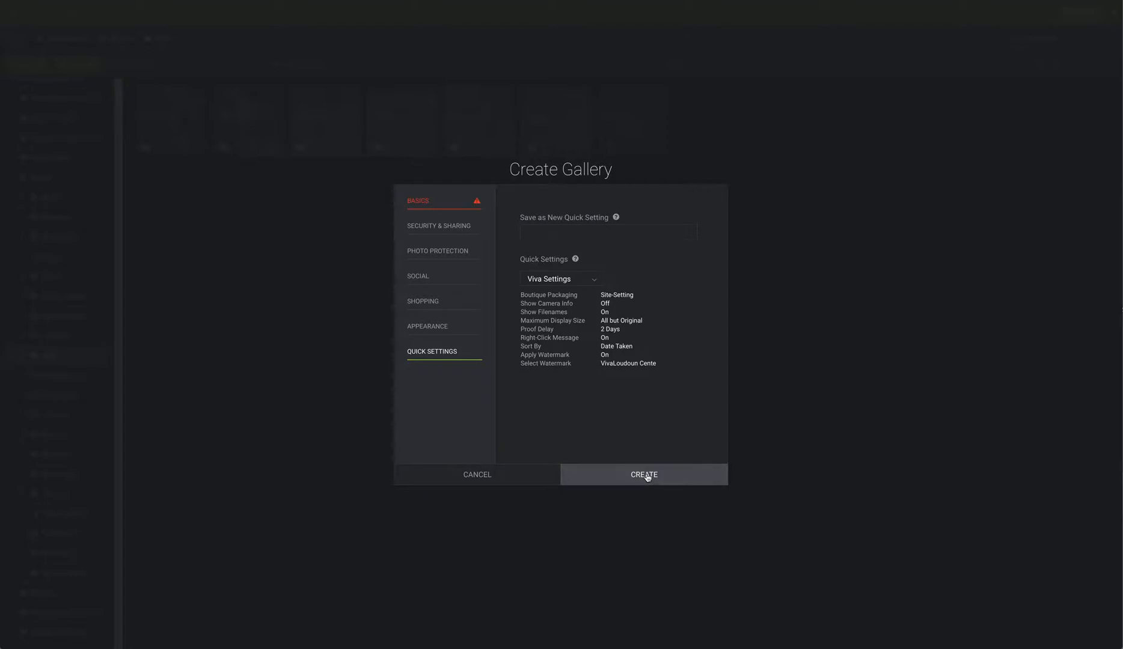
left_click(420, 205)
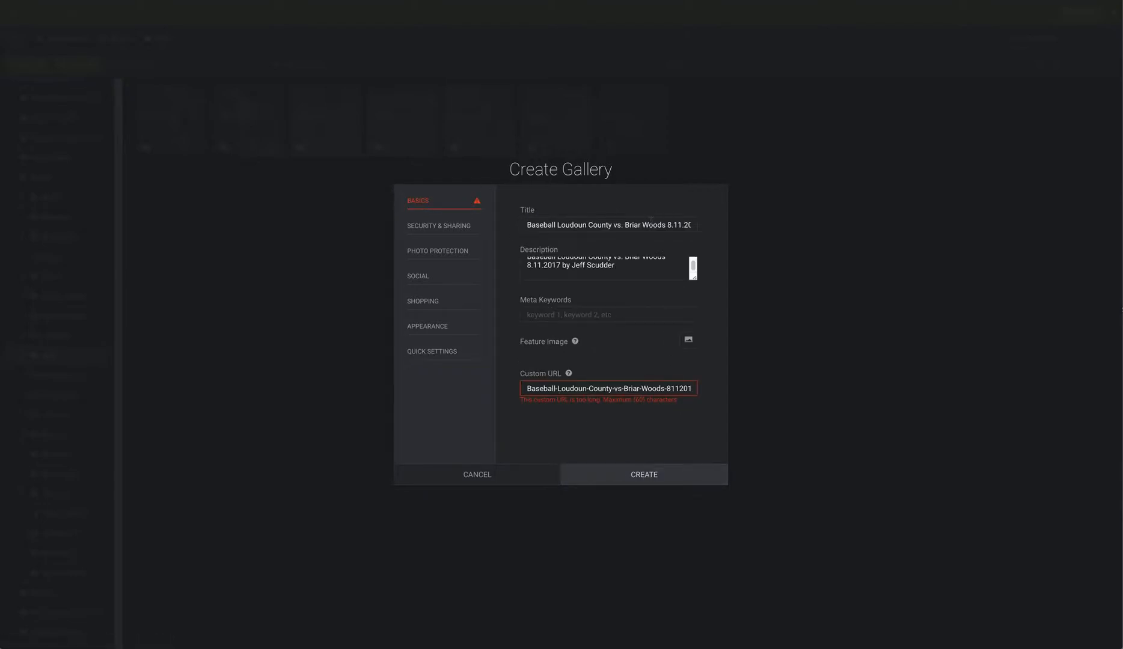
left_click_drag(684, 225, 703, 225)
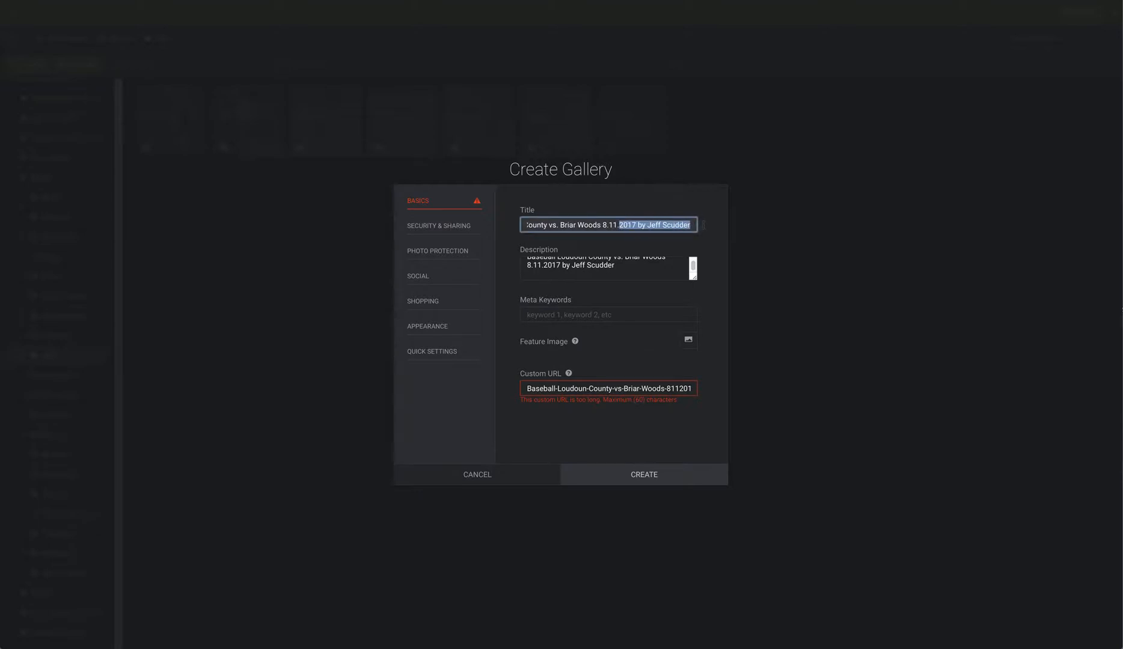
type("f")
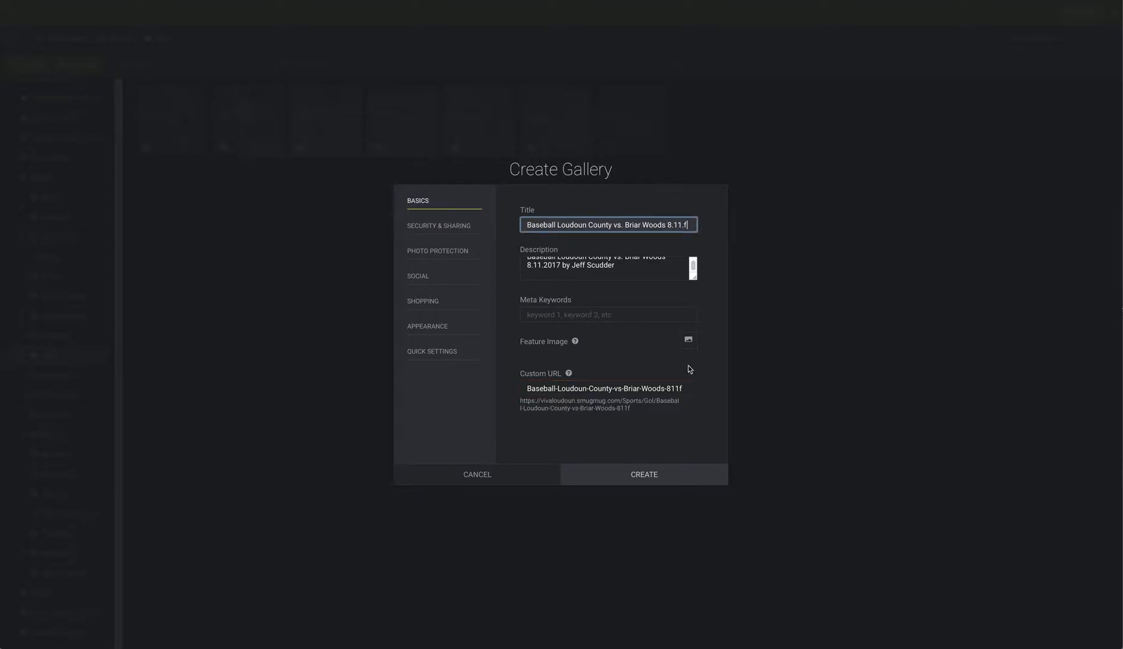
left_click(670, 477)
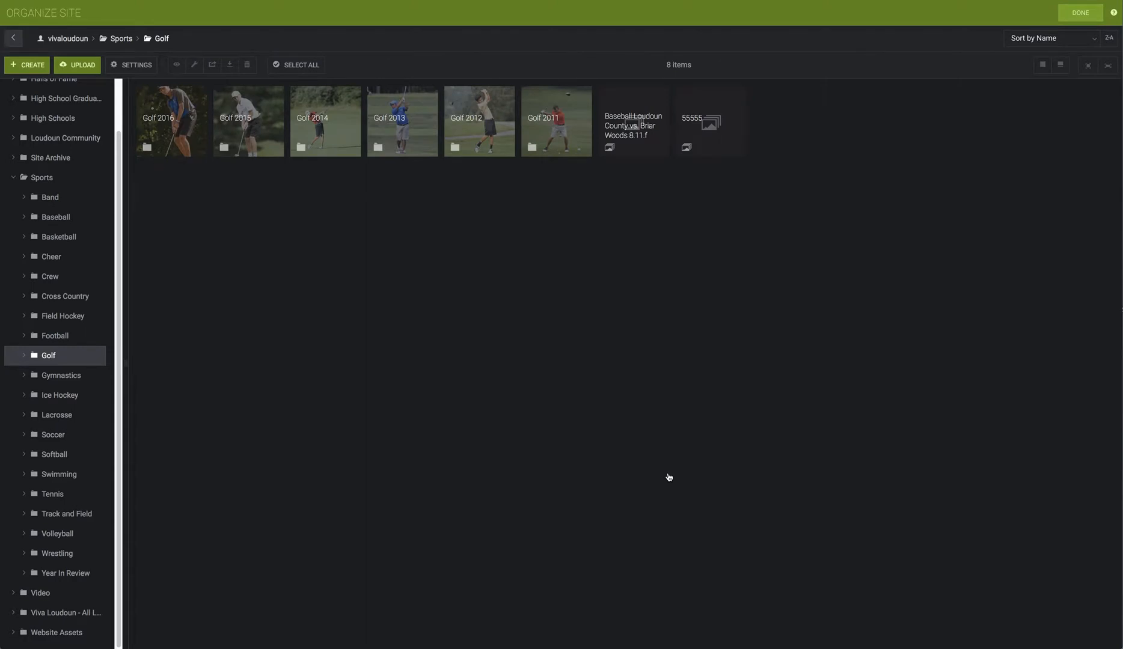
Step: Try to upload the six JS Baseball LCHS Briar Woods photos from the Finder window into the Golf folder
left_click(635, 132)
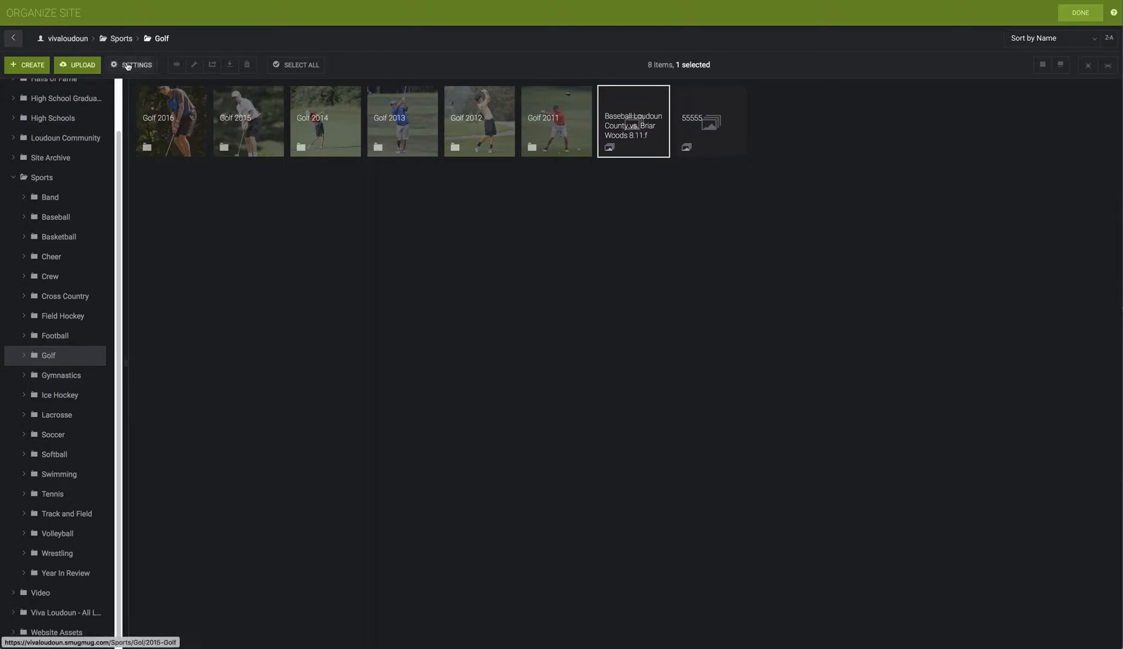
left_click(71, 67)
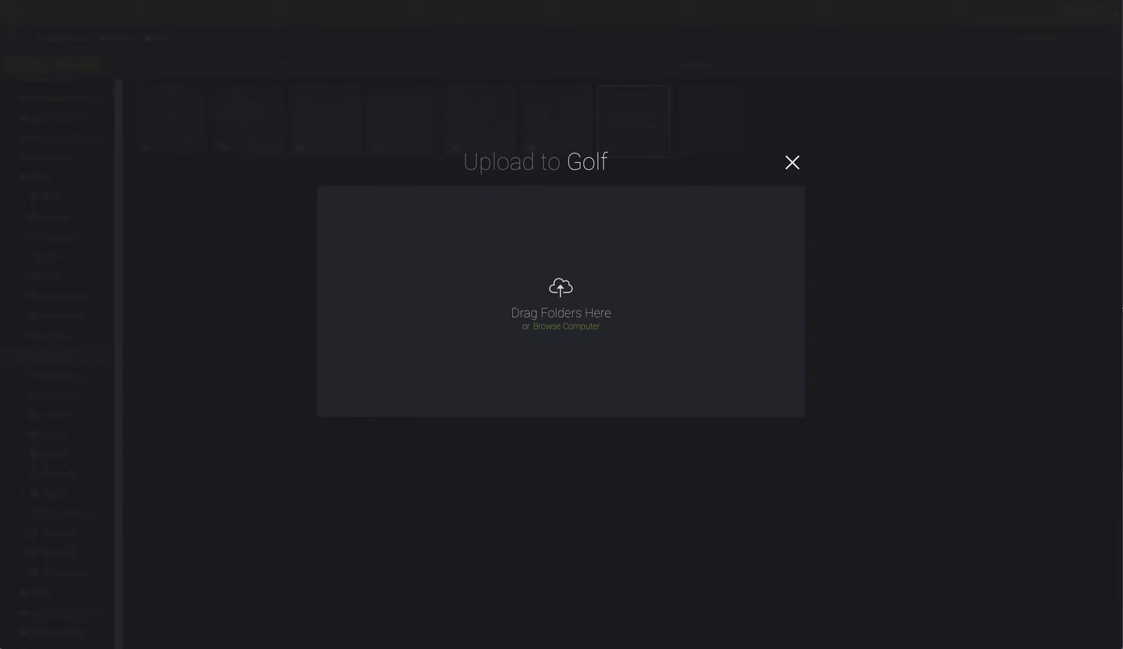
left_click_drag(1122, 248, 618, 85)
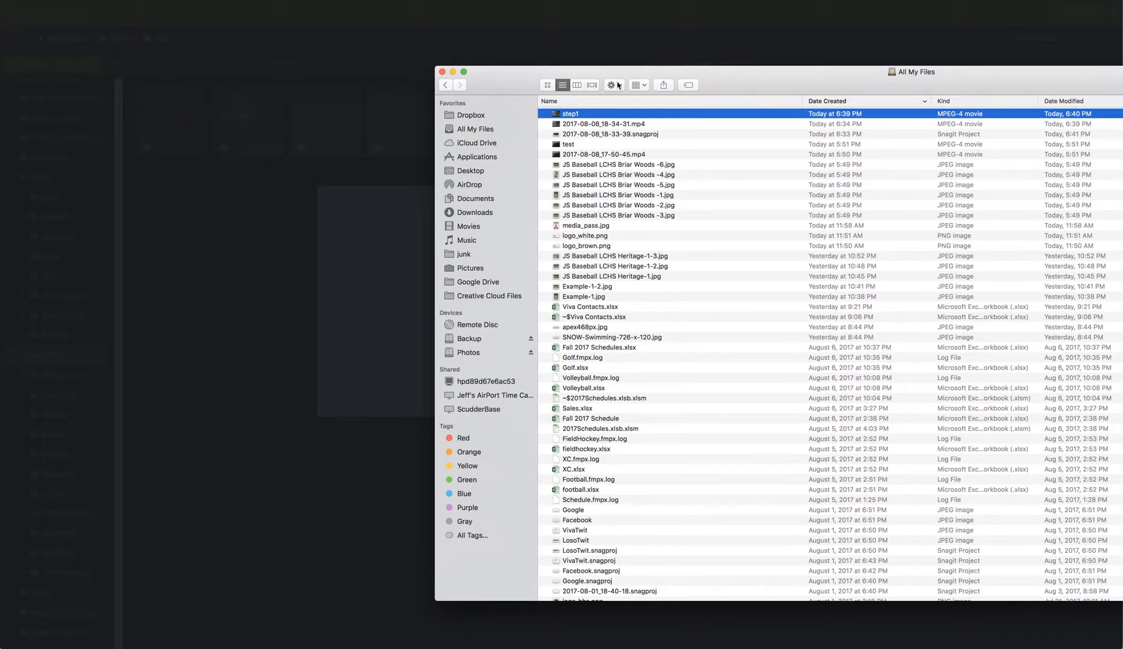
left_click(617, 166)
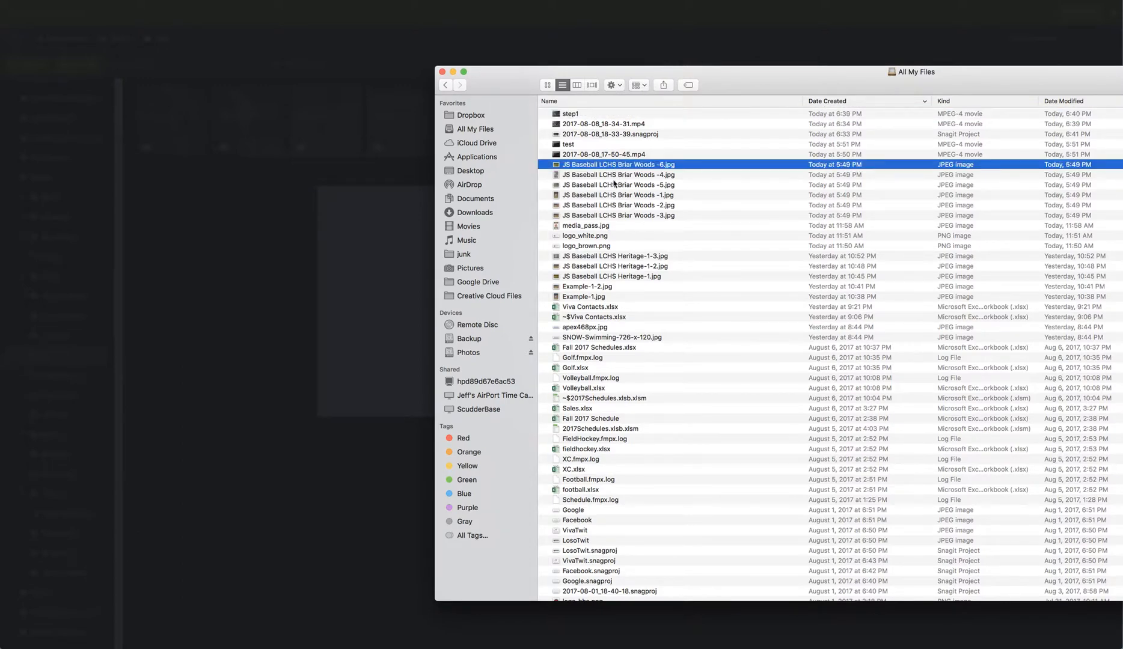
left_click(610, 217, "shift")
left_click_drag(757, 78, 828, 120)
left_click_drag(724, 212, 443, 285)
left_click_drag(583, 96, 1122, 137)
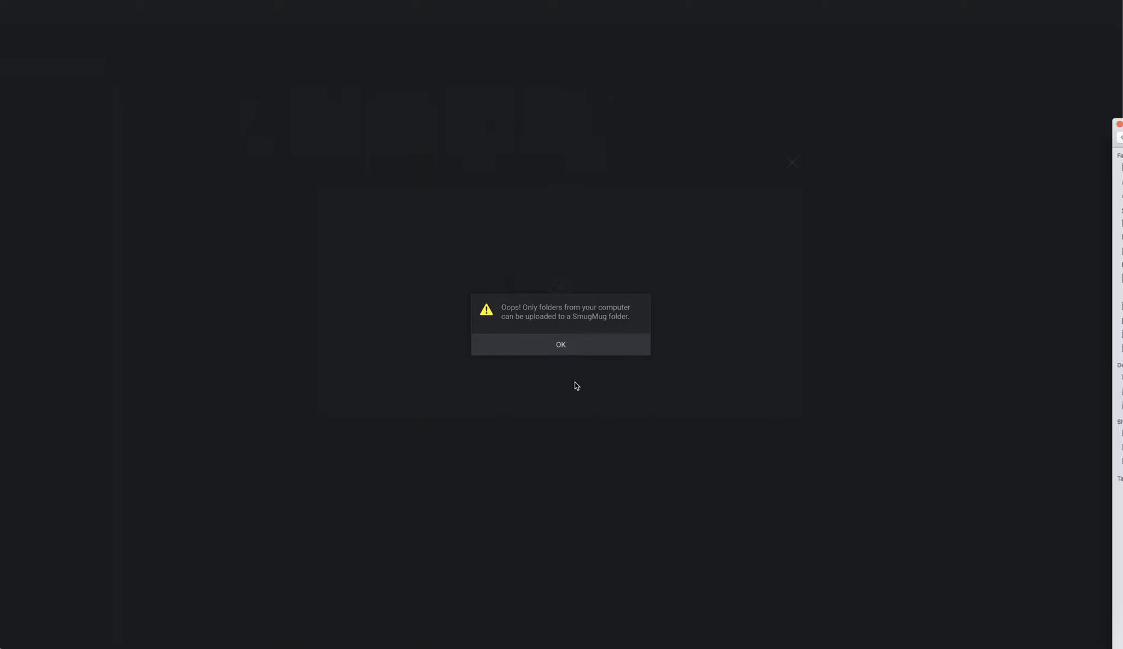
left_click(579, 346)
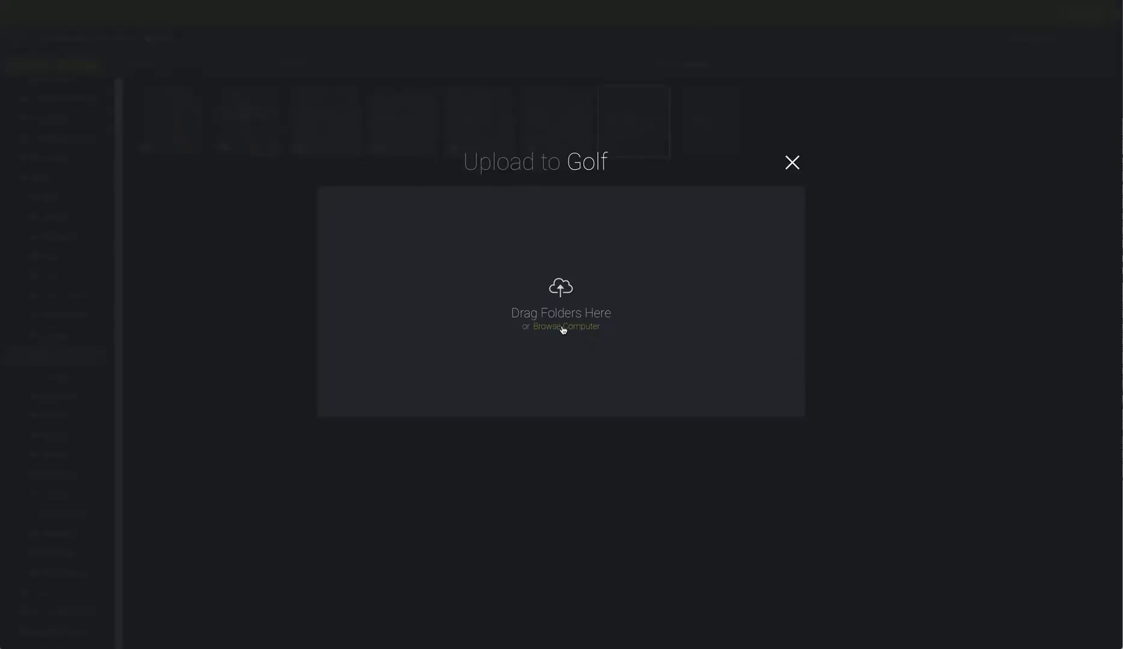
Step: Try to upload the six Briar Woods JPGs to the Golf folder by browsing the computer, and close the uploader
left_click(563, 327)
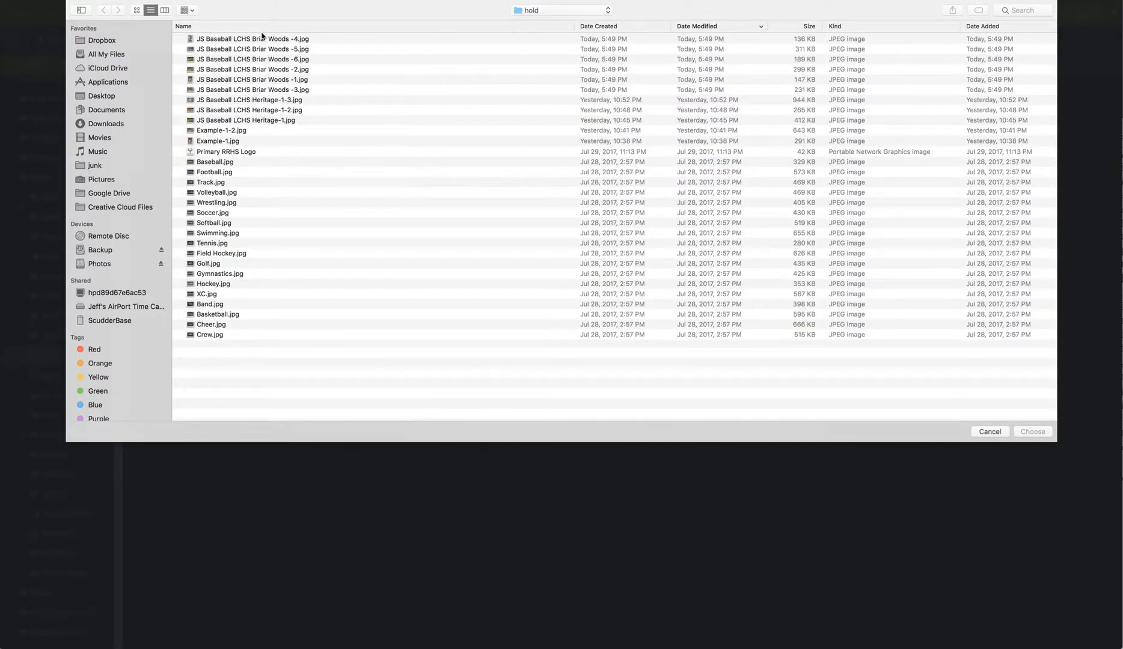
left_click(261, 40)
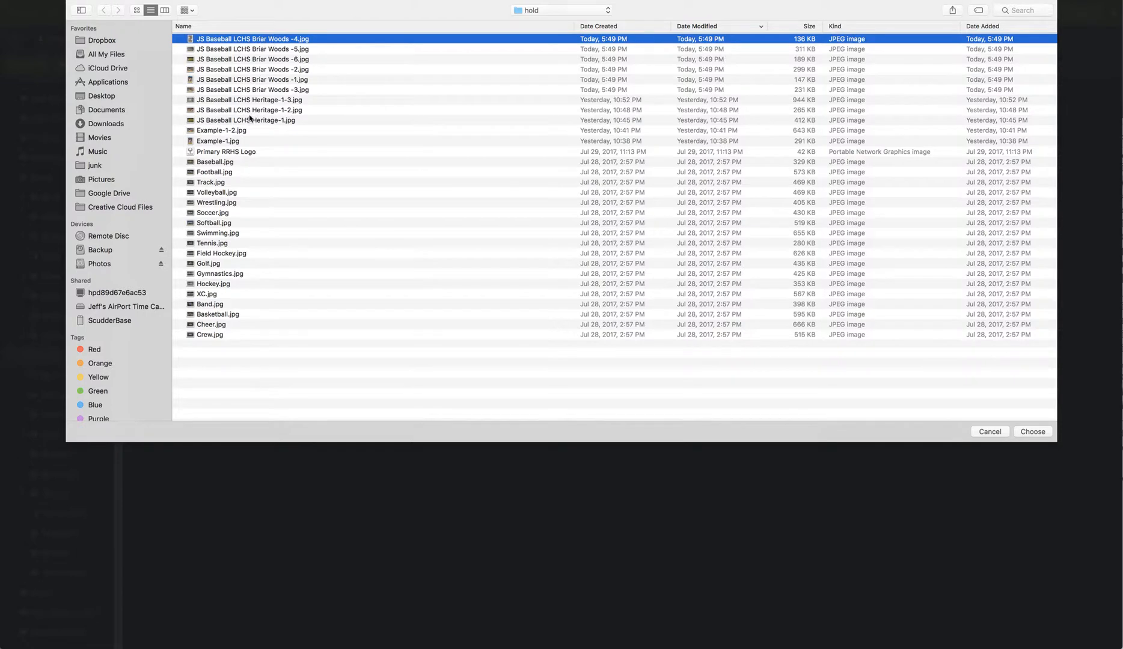
left_click(259, 91, "shift")
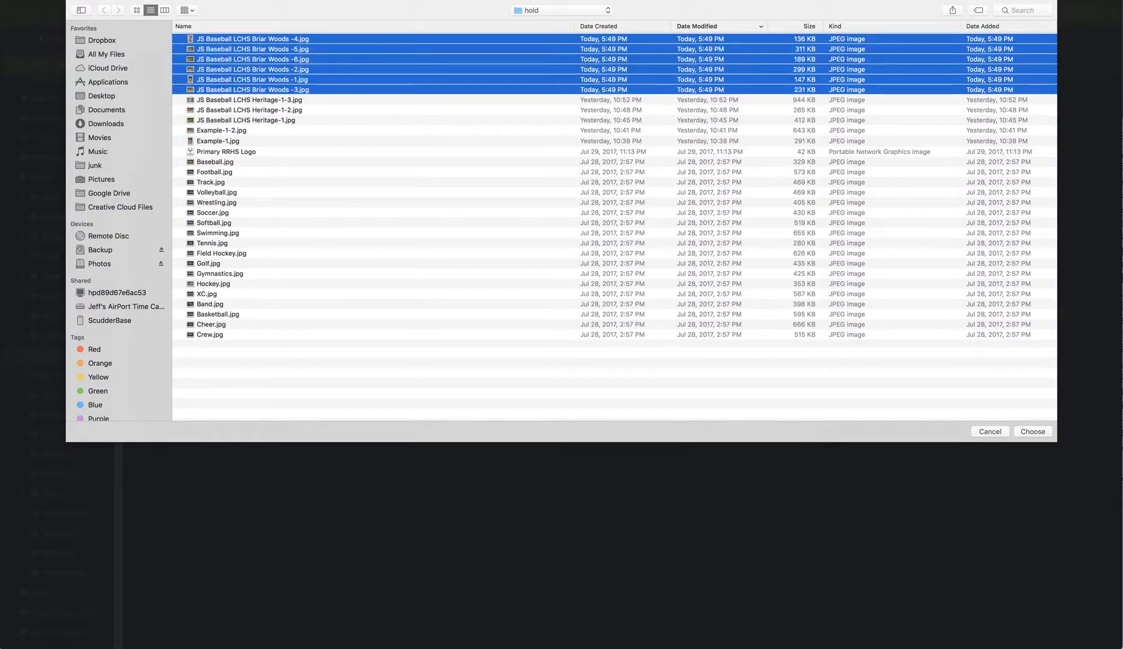
left_click(1038, 430)
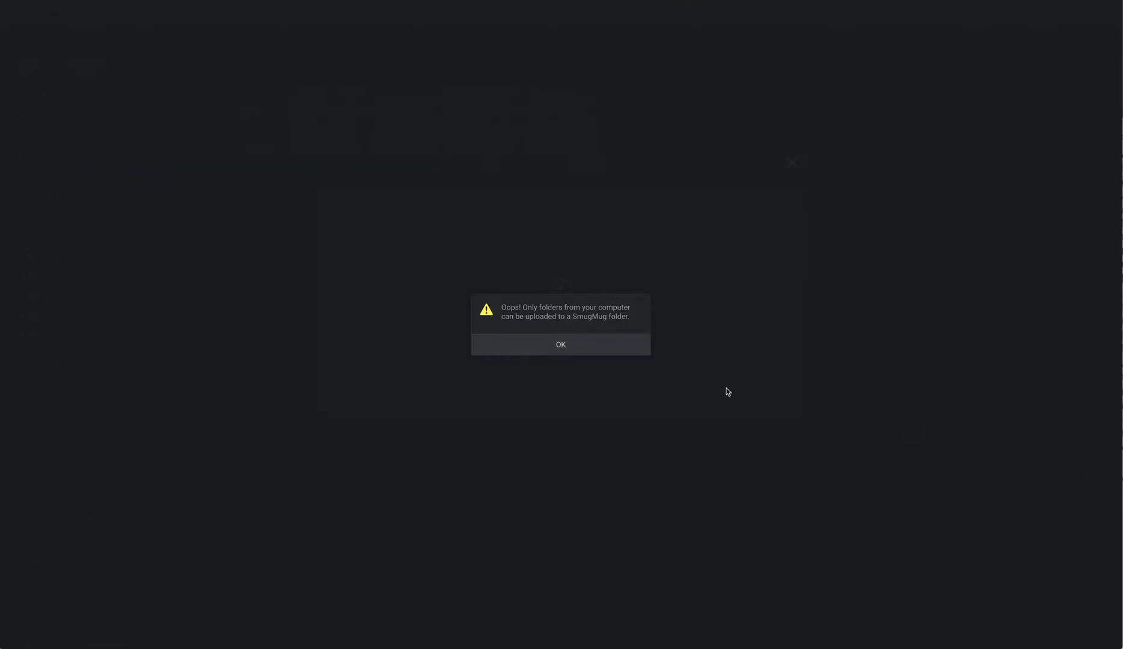
left_click(592, 348)
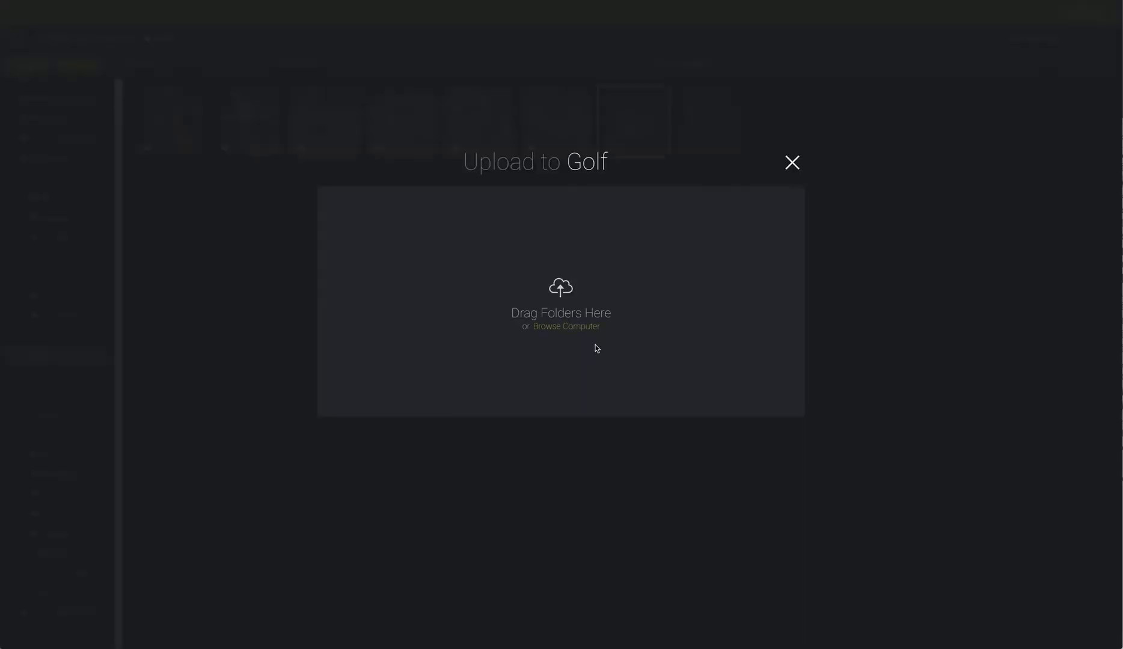
left_click(793, 163)
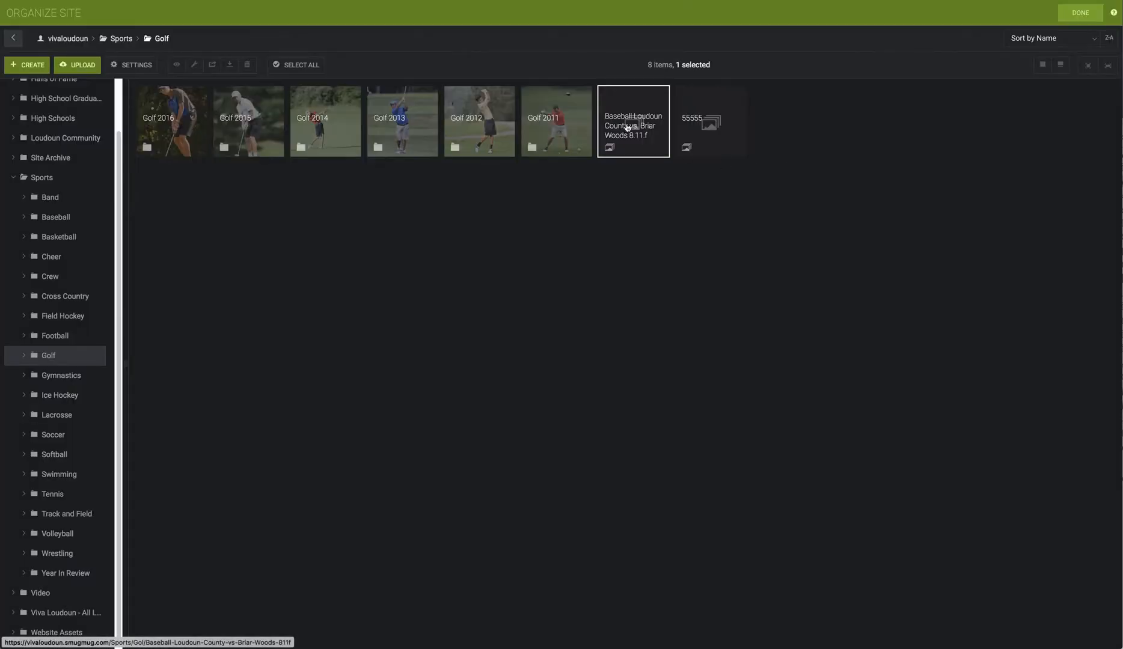
Step: Upload the six JS Baseball LCHS Briar Woods photos from Finder into the new baseball gallery, and exit the organizer from the Golf folder
double_click(627, 127)
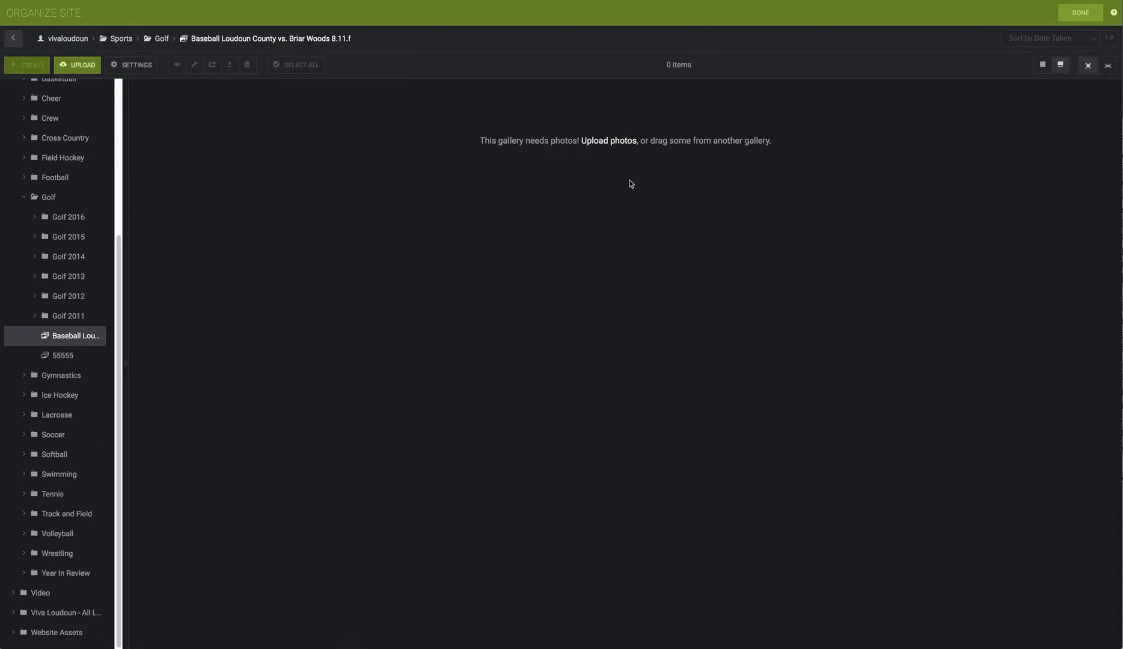
left_click(610, 142)
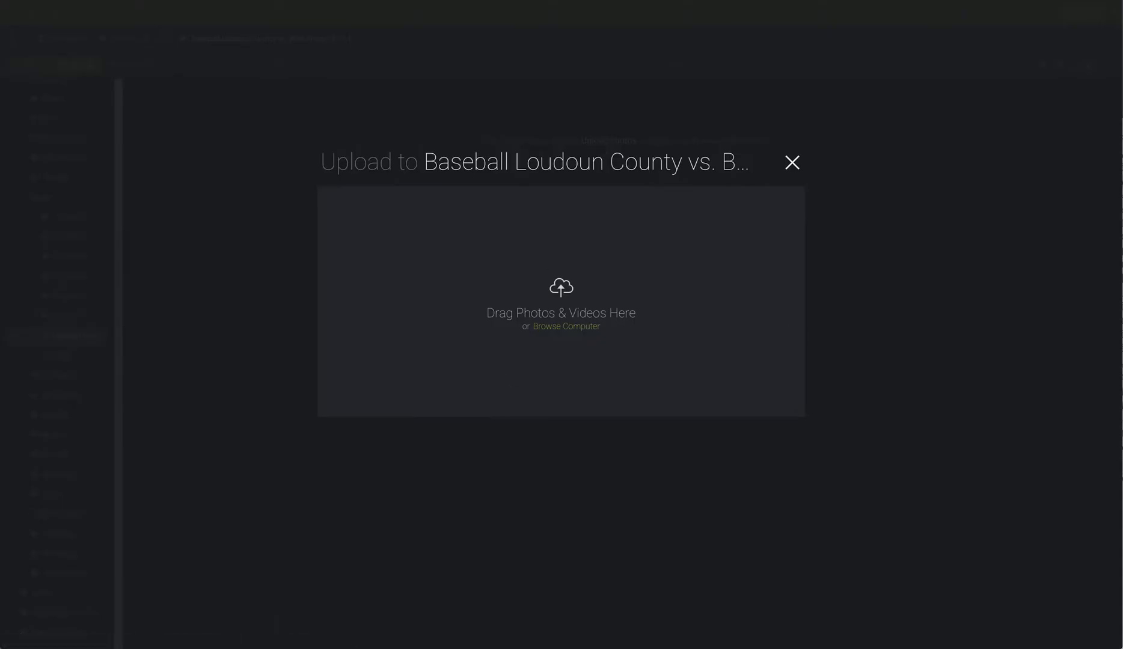
left_click_drag(1122, 136, 883, 142)
left_click_drag(995, 237, 625, 282)
left_click_drag(883, 131, 1122, 133)
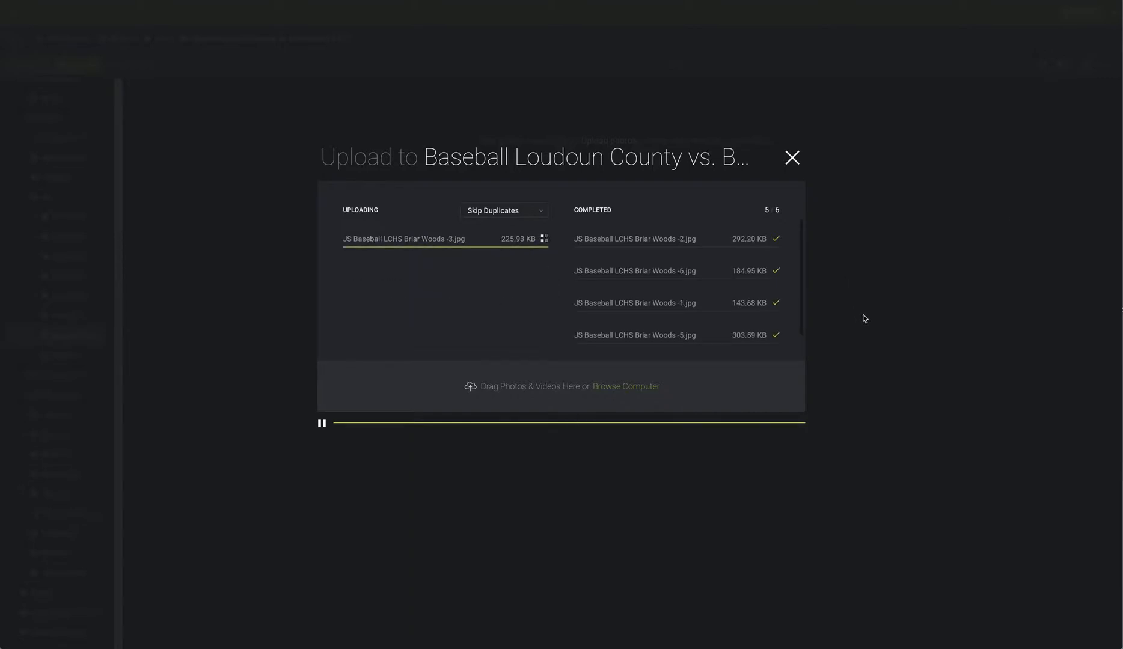
left_click(792, 163)
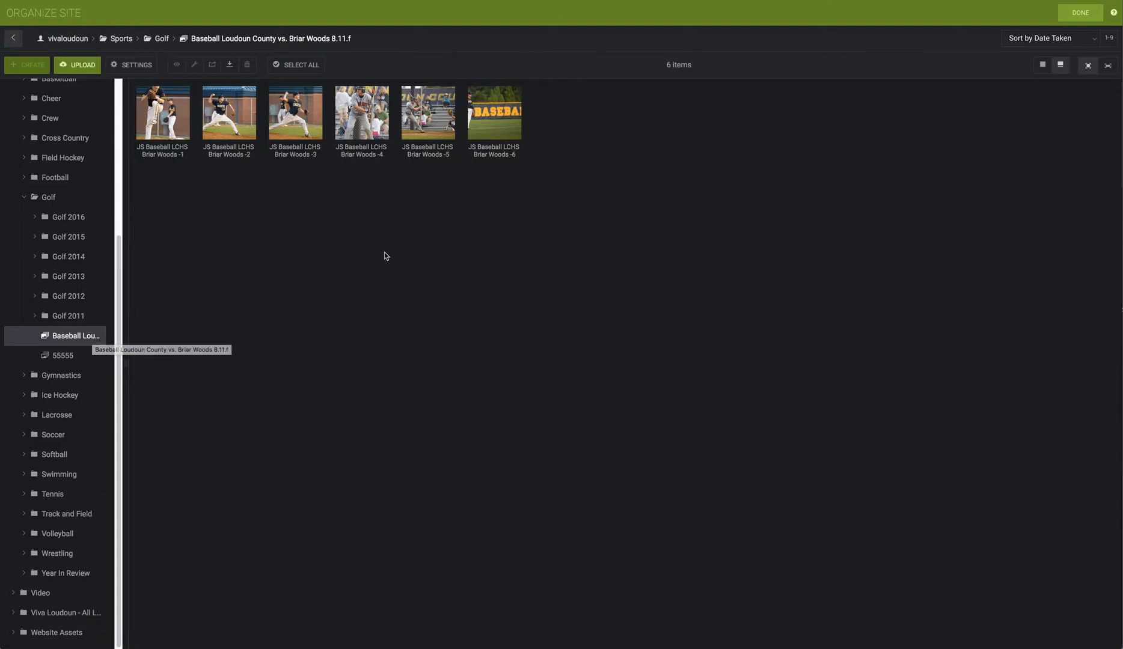
left_click(47, 198)
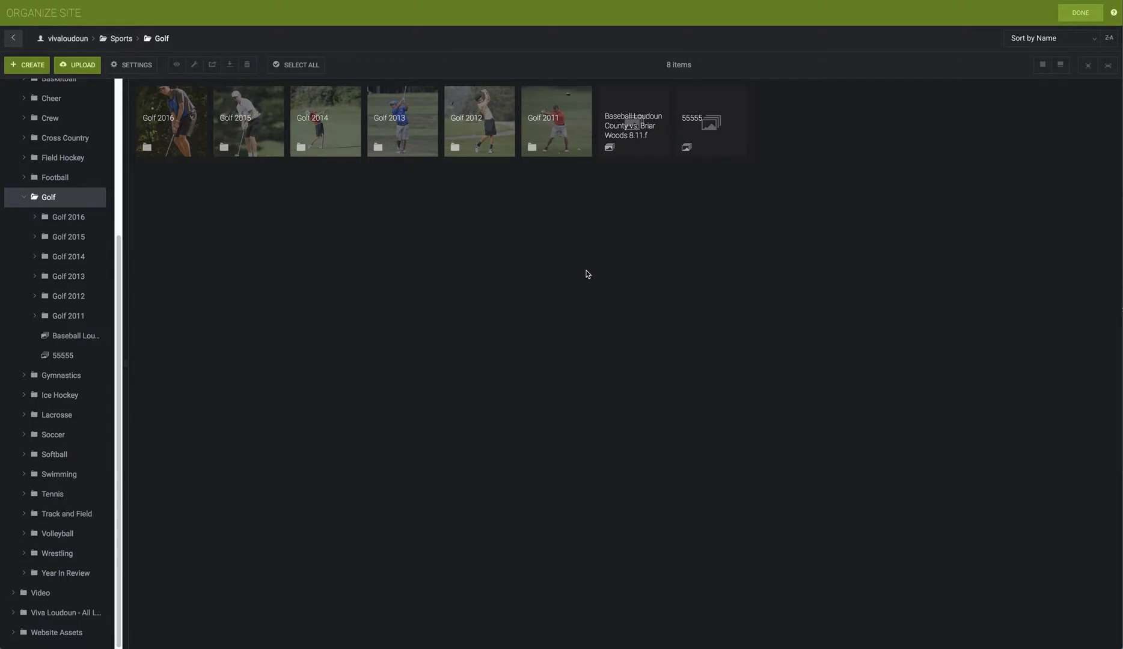
left_click(1066, 13)
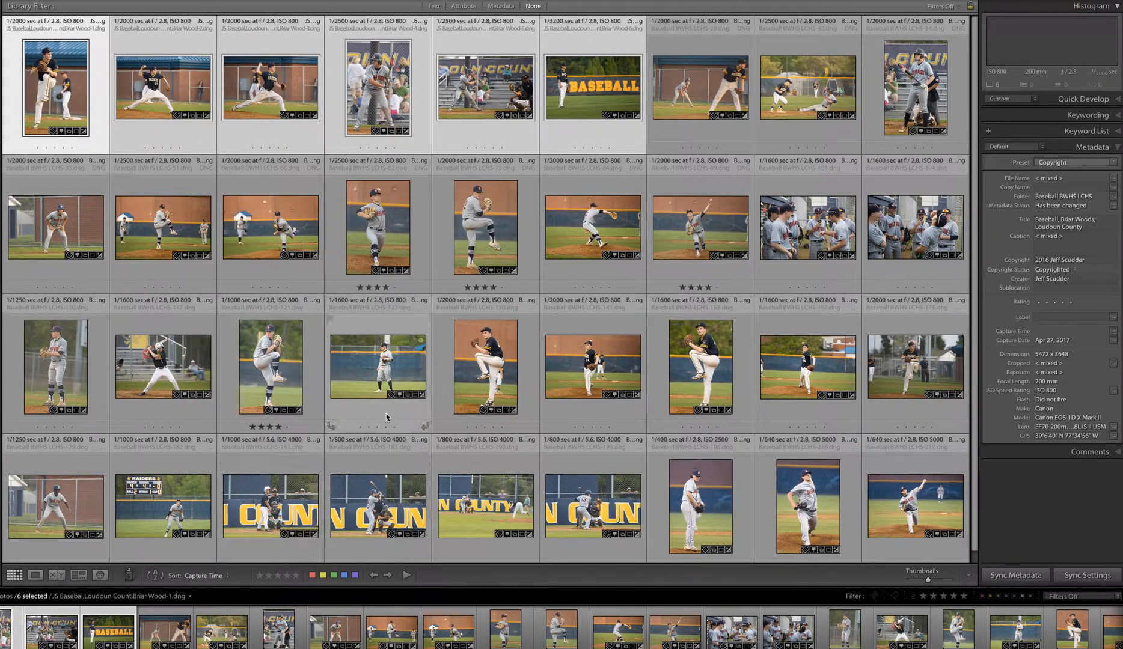
Step: Switch to Lightroom and select the first six baseball photos in the grid, Briar Wood-1 through Briar Wood-6
left_click(723, 125)
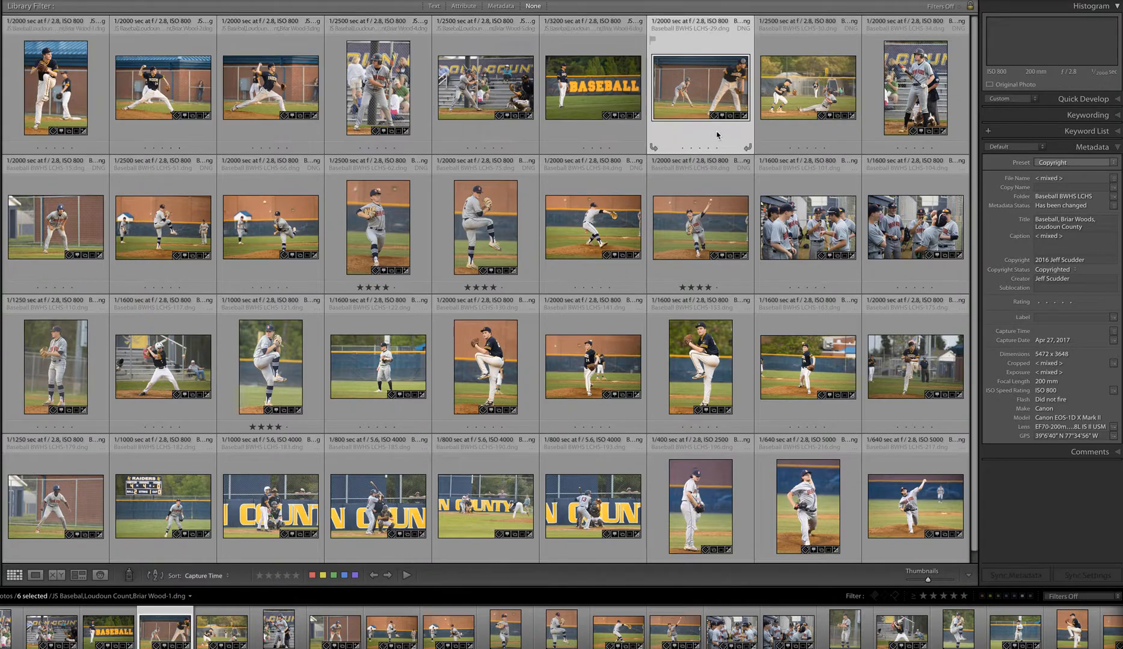
left_click(592, 90)
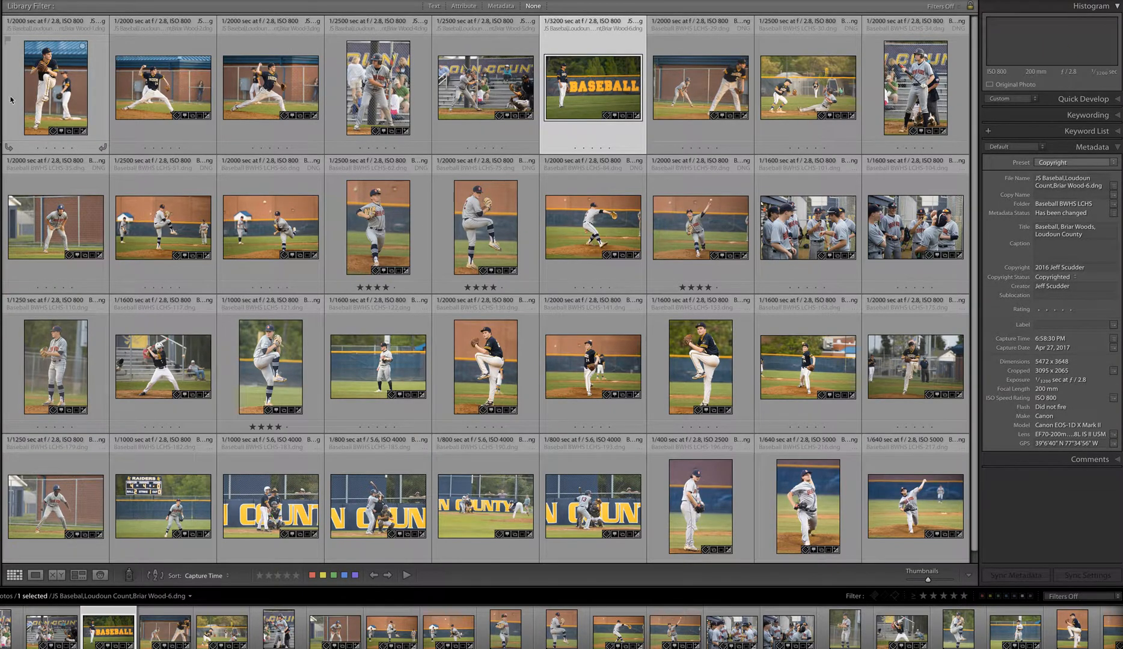
left_click(50, 147)
left_click(604, 133, "shift")
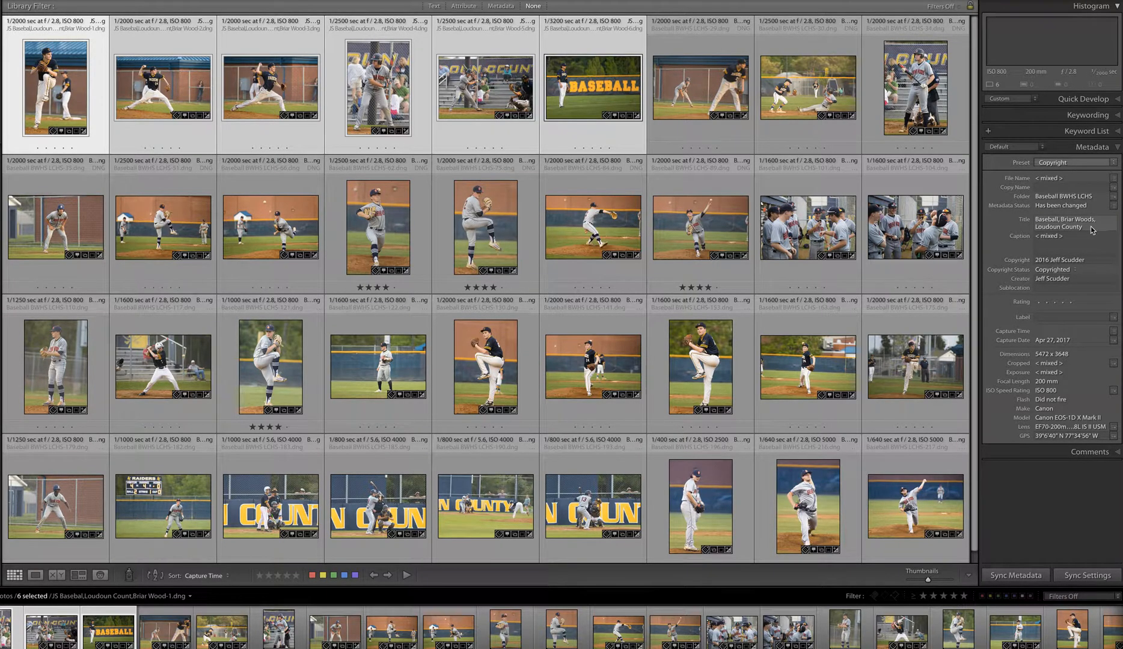
Step: Check the Title metadata of the six selected photos
left_click(1064, 226)
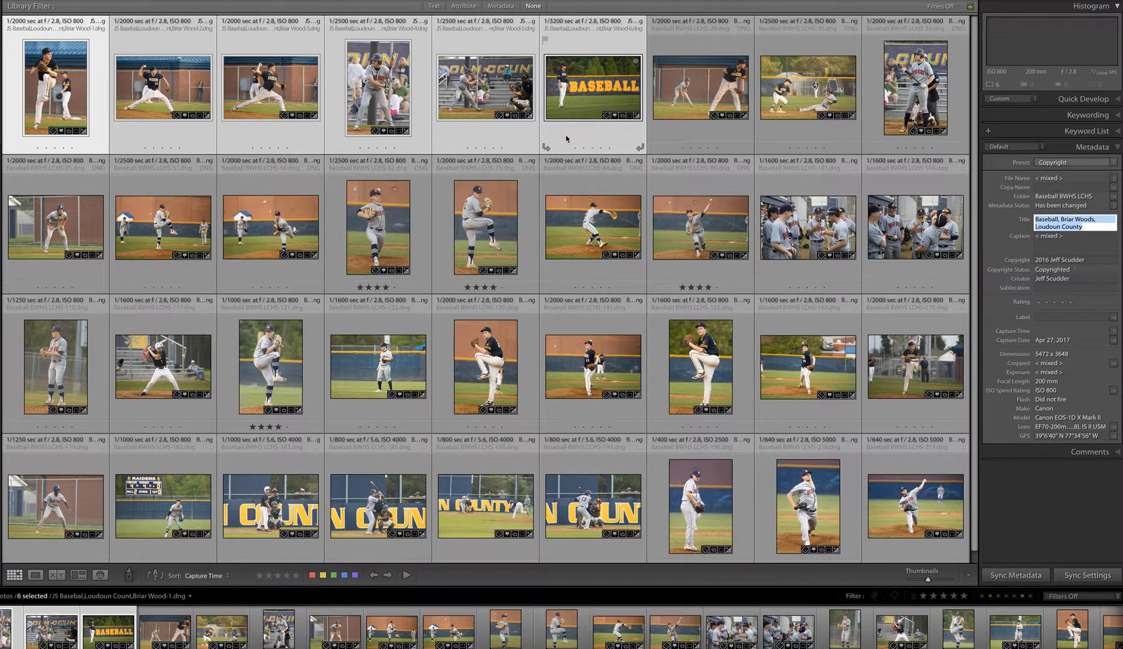
key("Return")
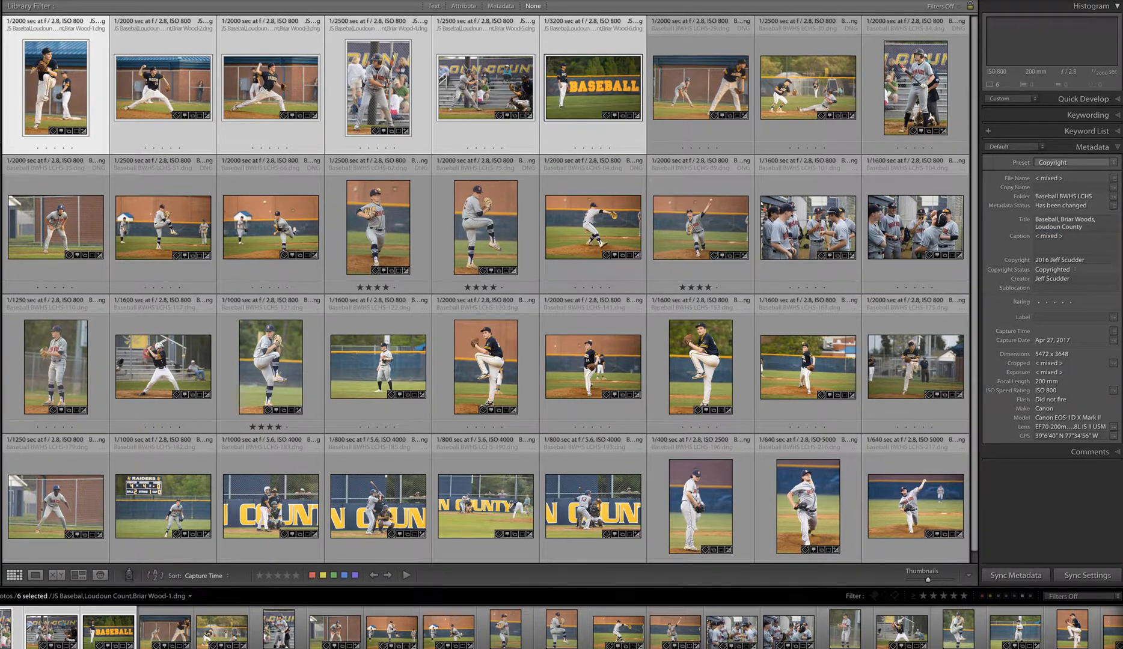
Step: Switch to the Word document, examine the parts of the file name "JS Baseball LCHS Briar Woods", and move the document out of the way
key("super+Tab")
left_click_drag(382, 76, 703, 44)
scroll(753, 363, "down", 5)
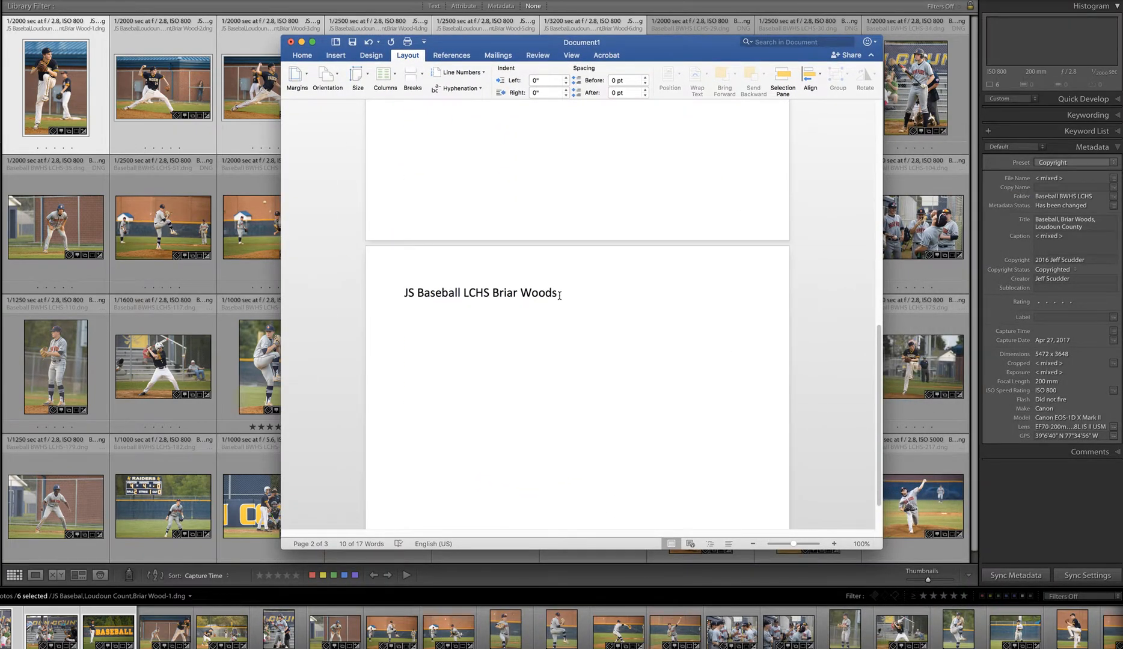
left_click_drag(564, 293, 355, 295)
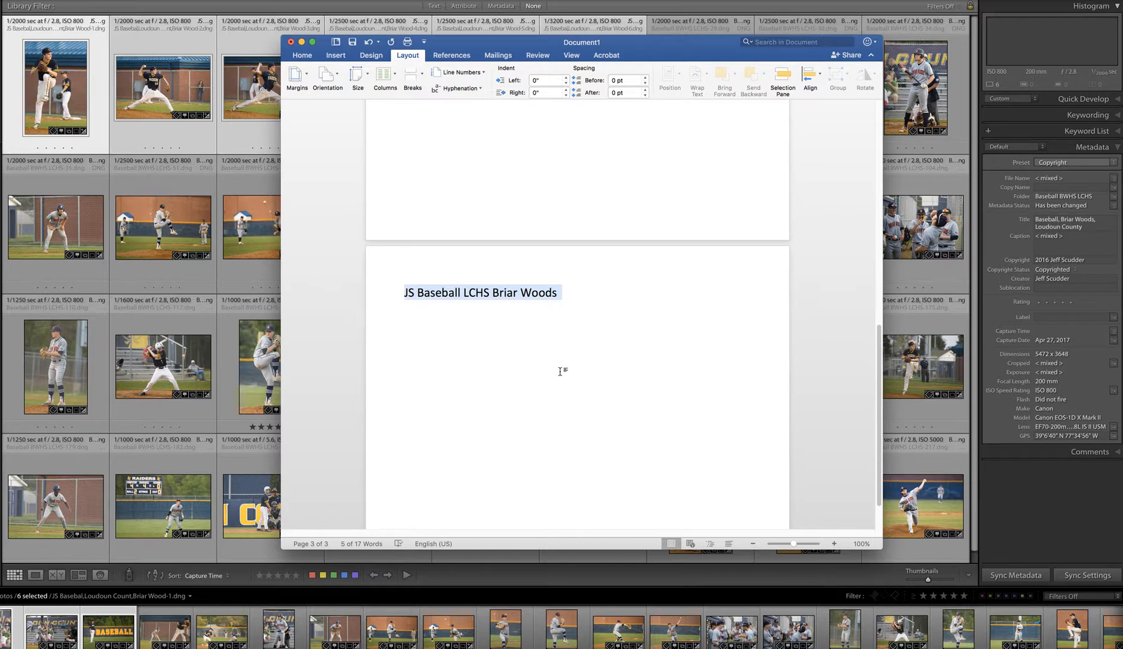
left_click(407, 294)
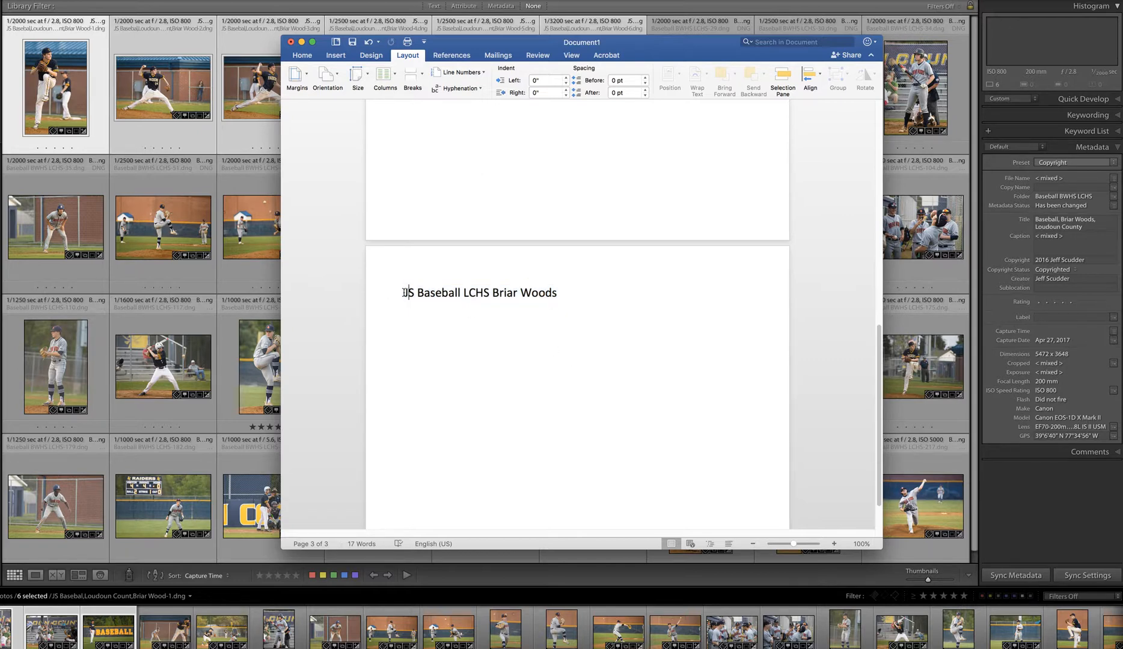
double_click(409, 292)
left_click(407, 296)
left_click_drag(466, 295, 556, 295)
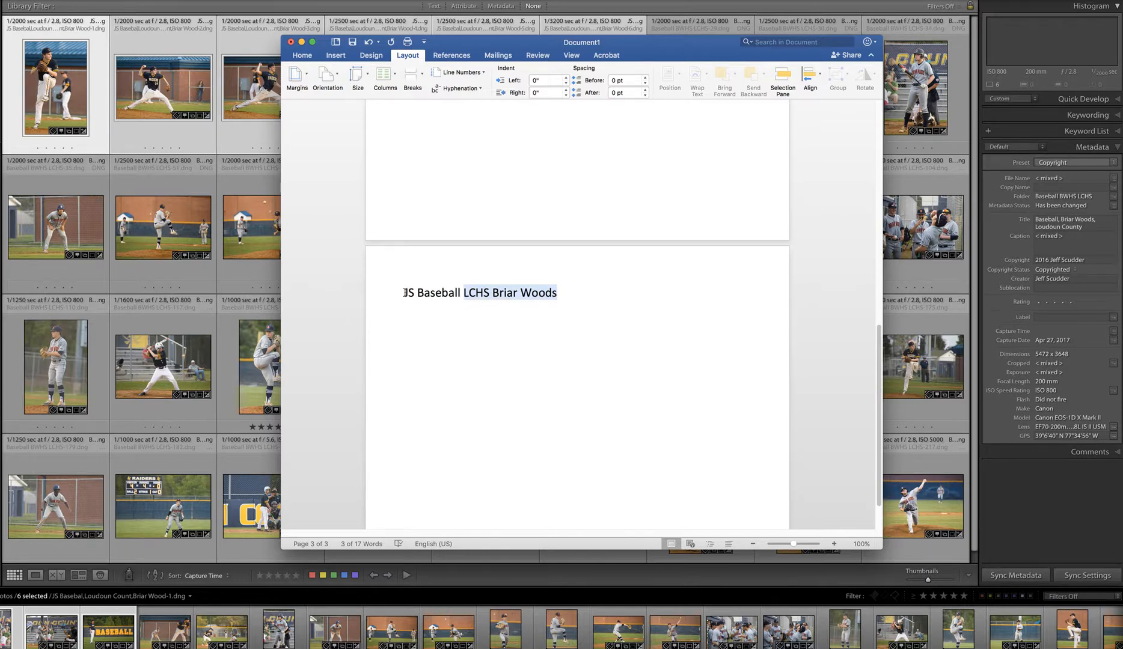
left_click_drag(515, 43, 1122, 144)
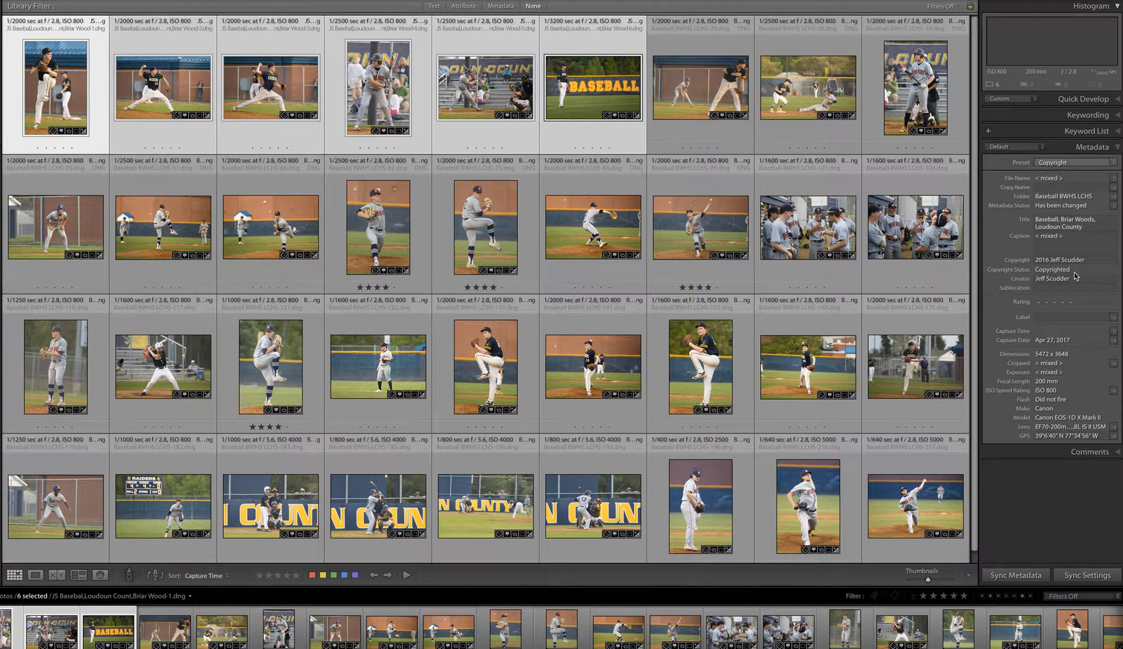
Step: Check the photos' Title field again in Lightroom and reselect the first six baseball photos, Briar Wood-1 through Briar Wood-6
left_click(1082, 228)
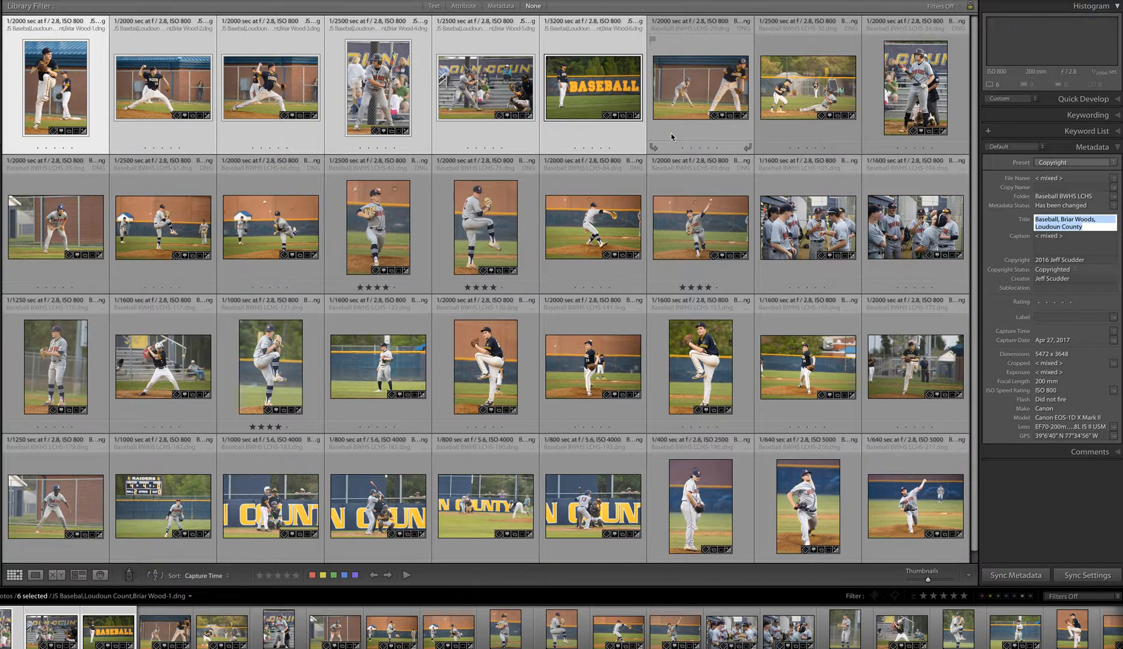
left_click(591, 133)
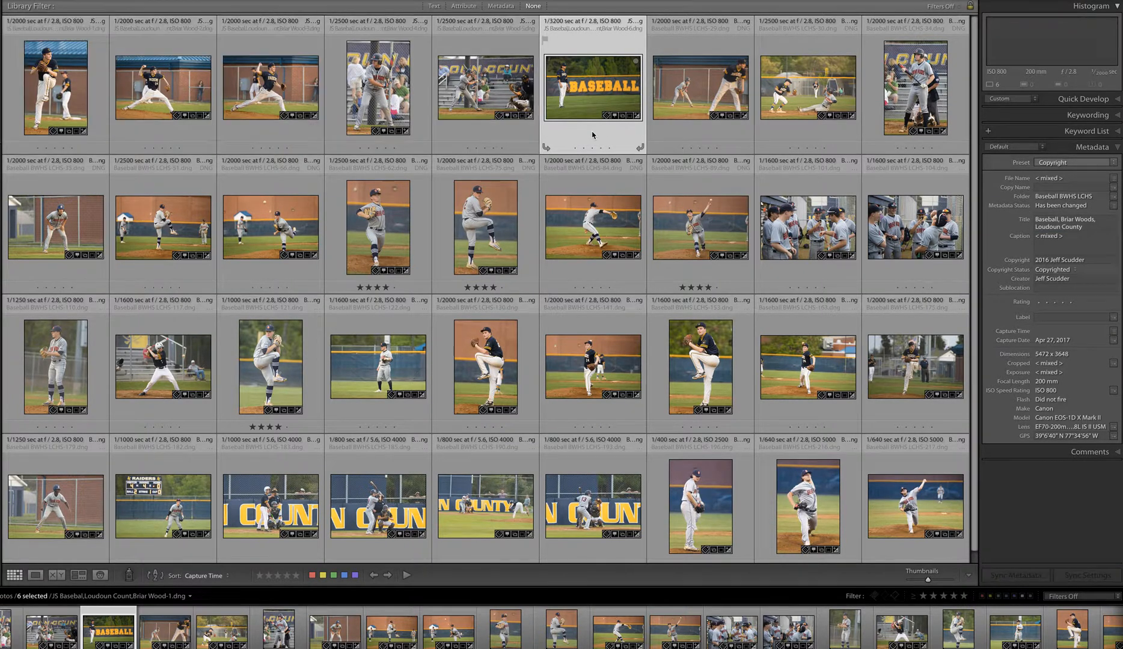
left_click(14, 125, "shift")
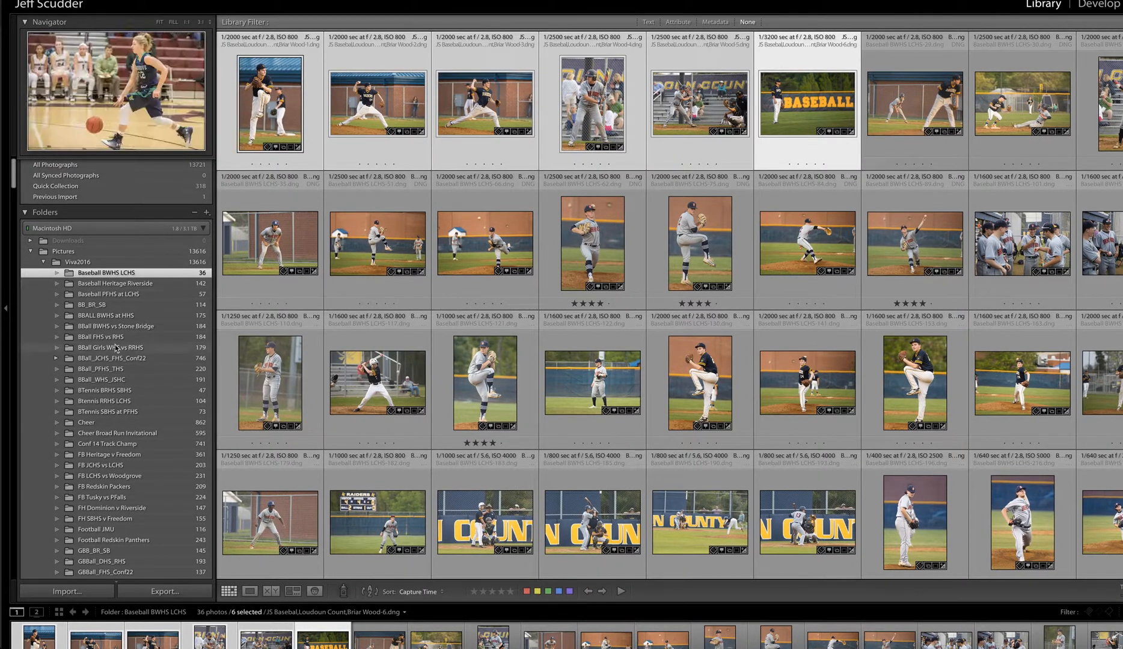
Step: Review the settings of the SmugMug publish service Viva Loudoun, and close them without saving
scroll(88, 305, "down", 15)
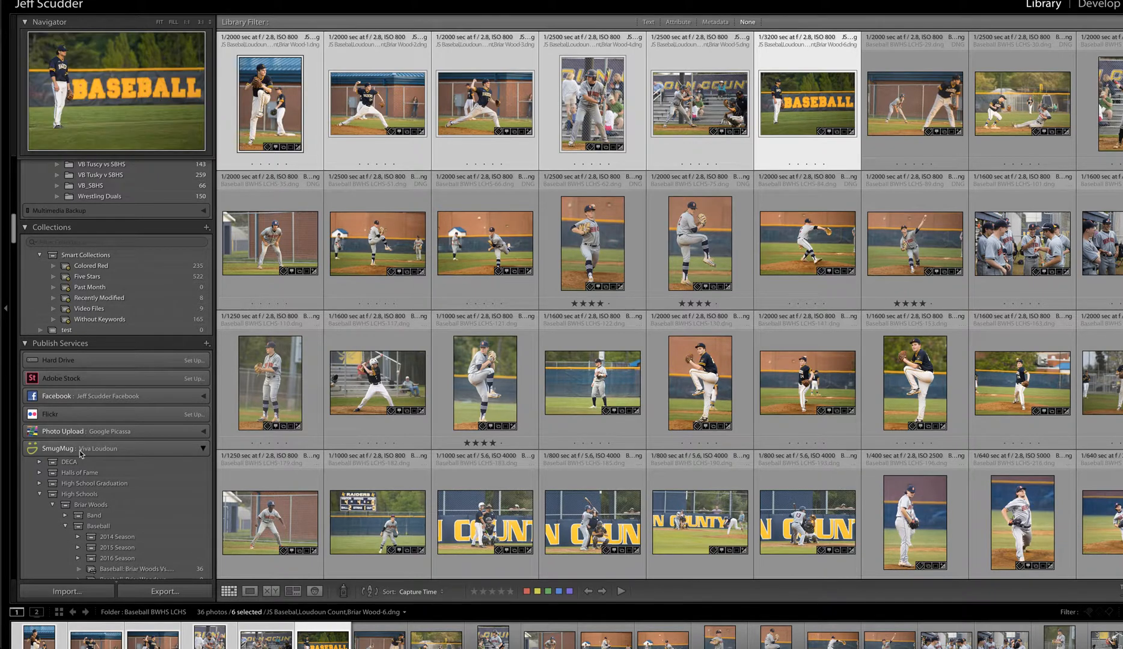
right_click(80, 451)
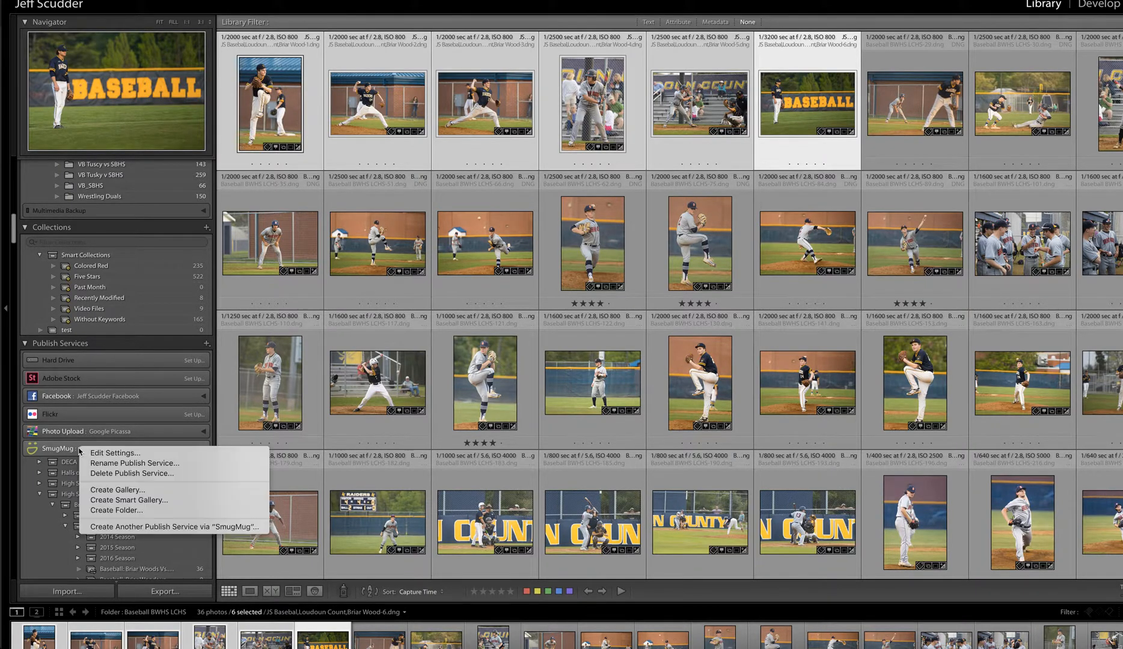
left_click(117, 453)
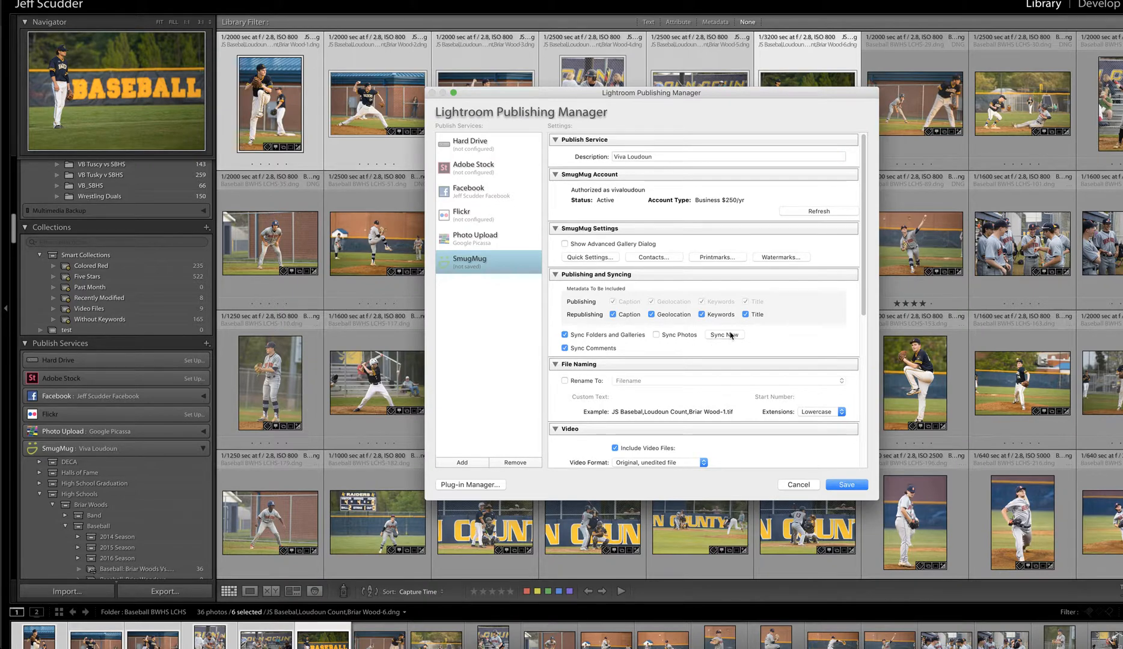
left_click(795, 486)
Step: Start creating a new gallery under the SmugMug publish service Viva Loudoun
scroll(144, 389, "down", 3)
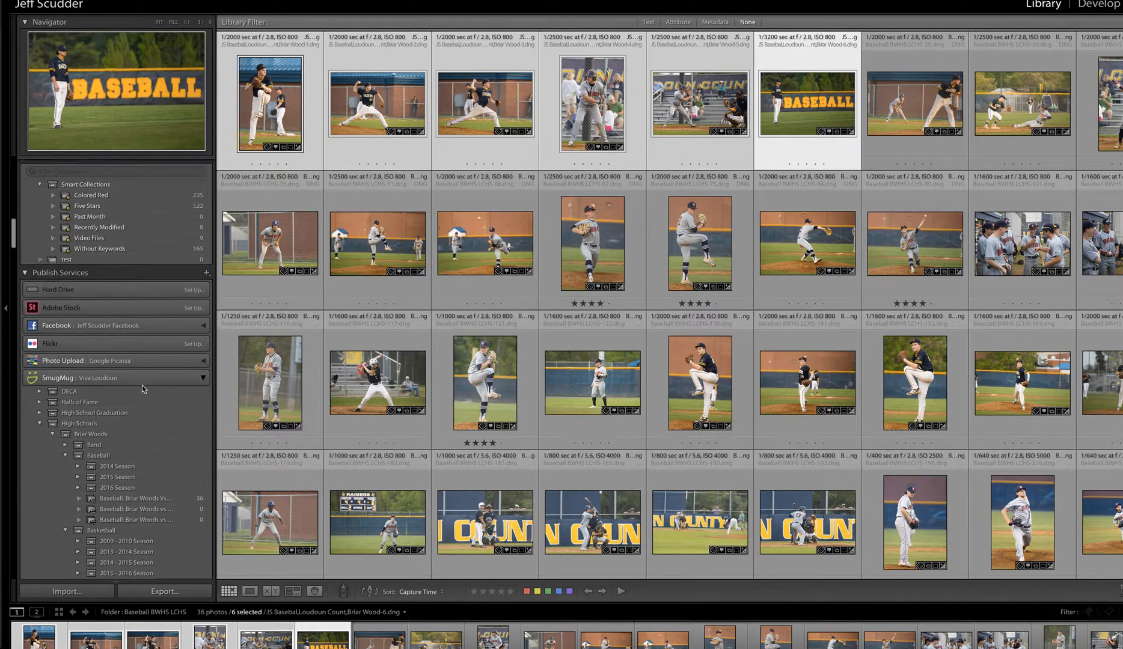
scroll(144, 389, "down", 1)
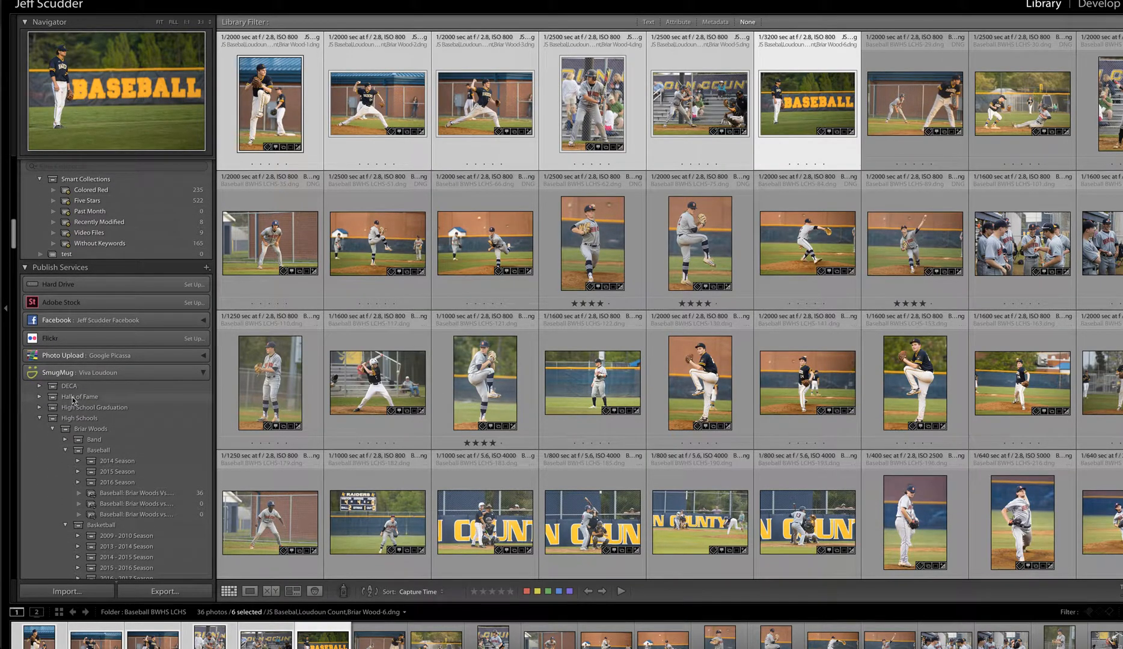
right_click(100, 374)
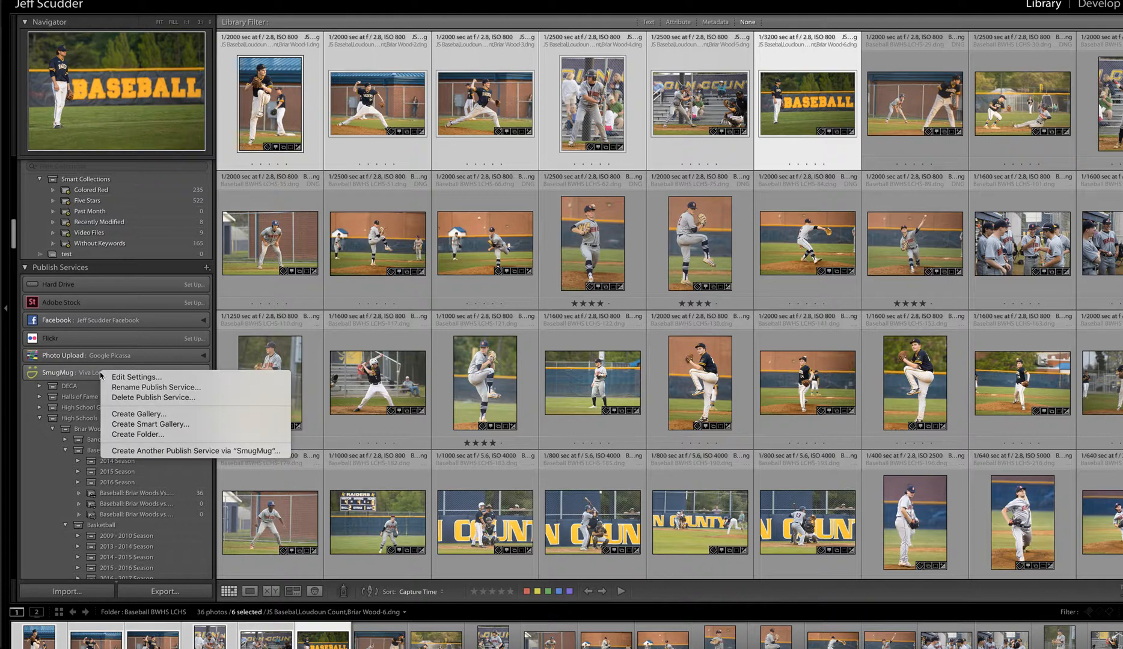
left_click(139, 414)
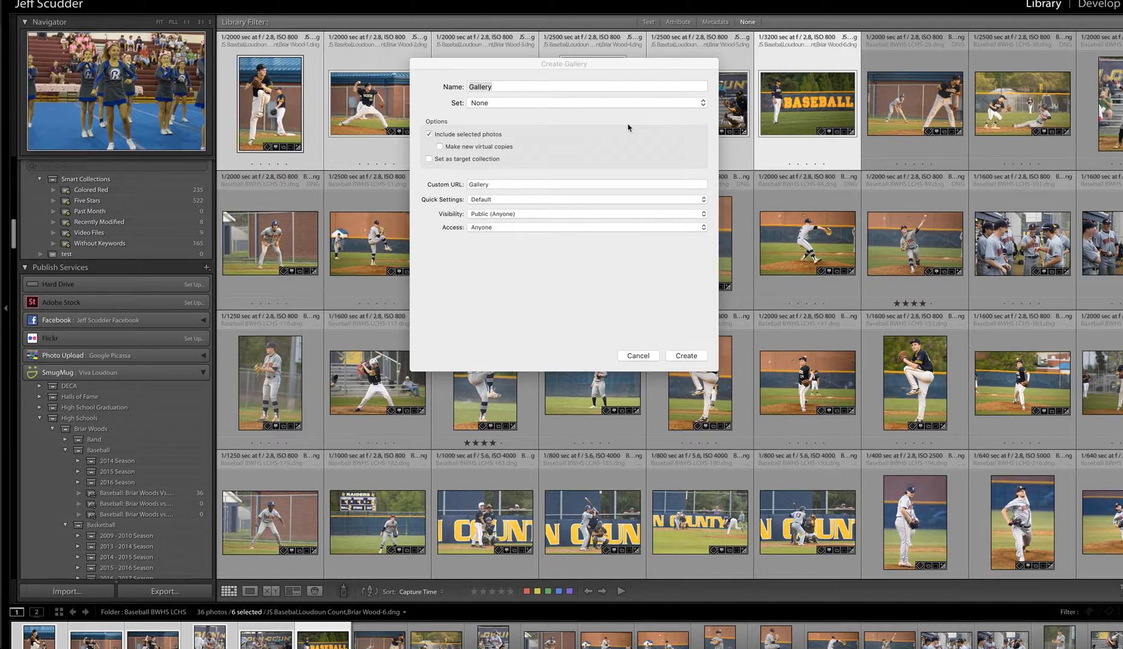
Step: Try pasting the copied baseball title as the gallery name, check the custom URL, and clear the name
left_click(541, 87)
key("super+a")
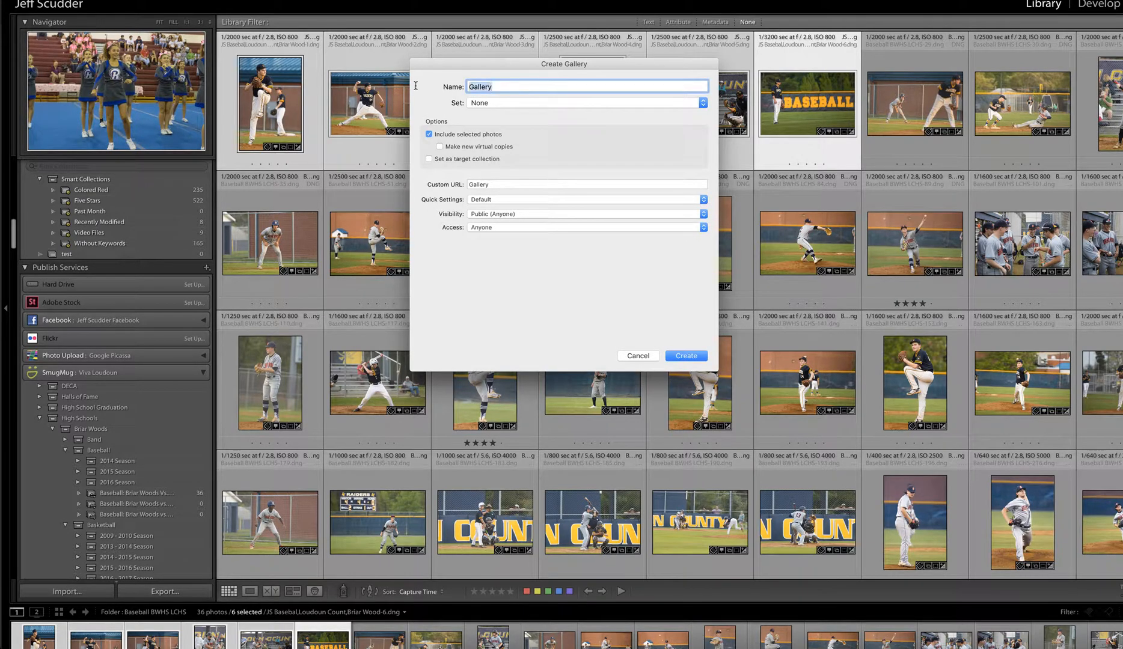
key("super+v")
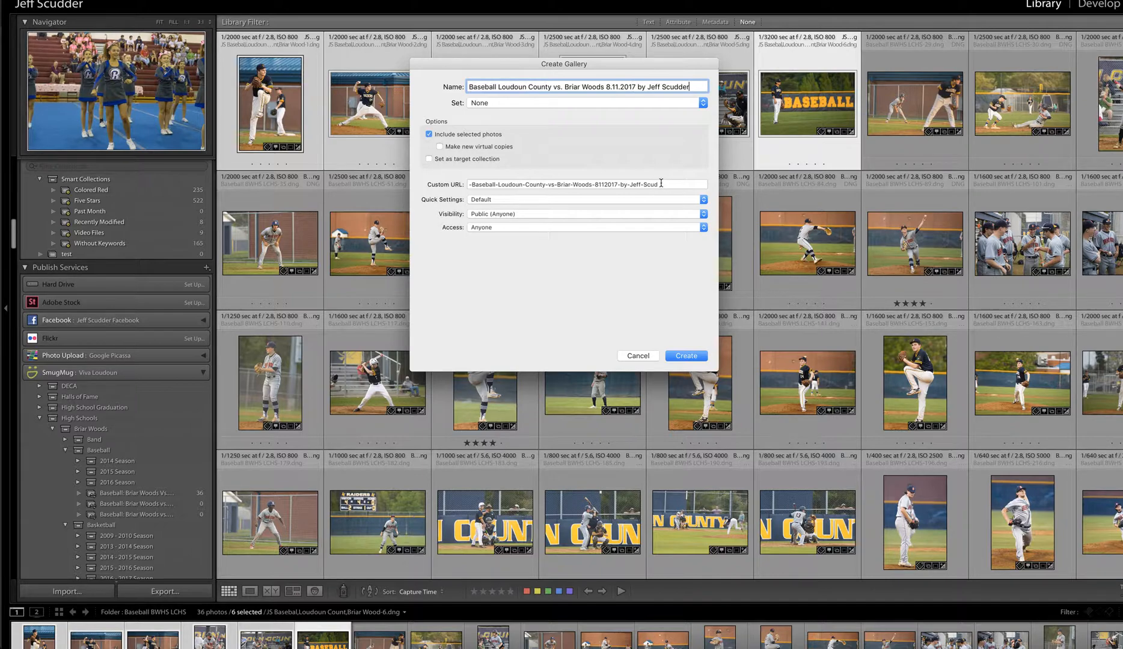
left_click(662, 184)
left_click(600, 84)
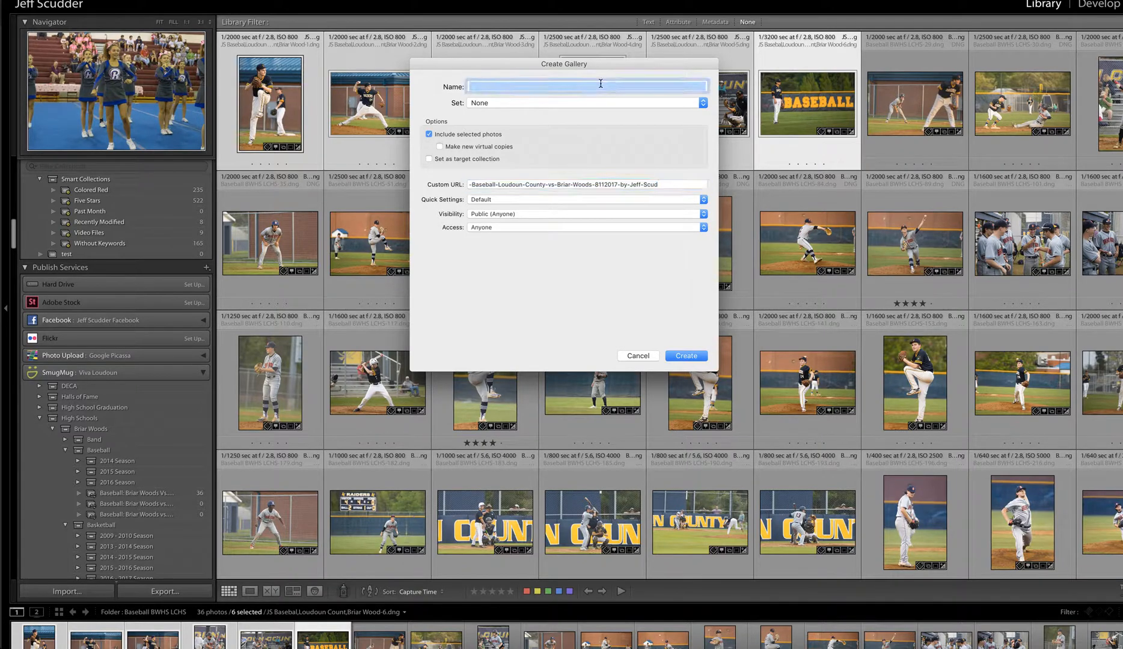
key("BackSpace")
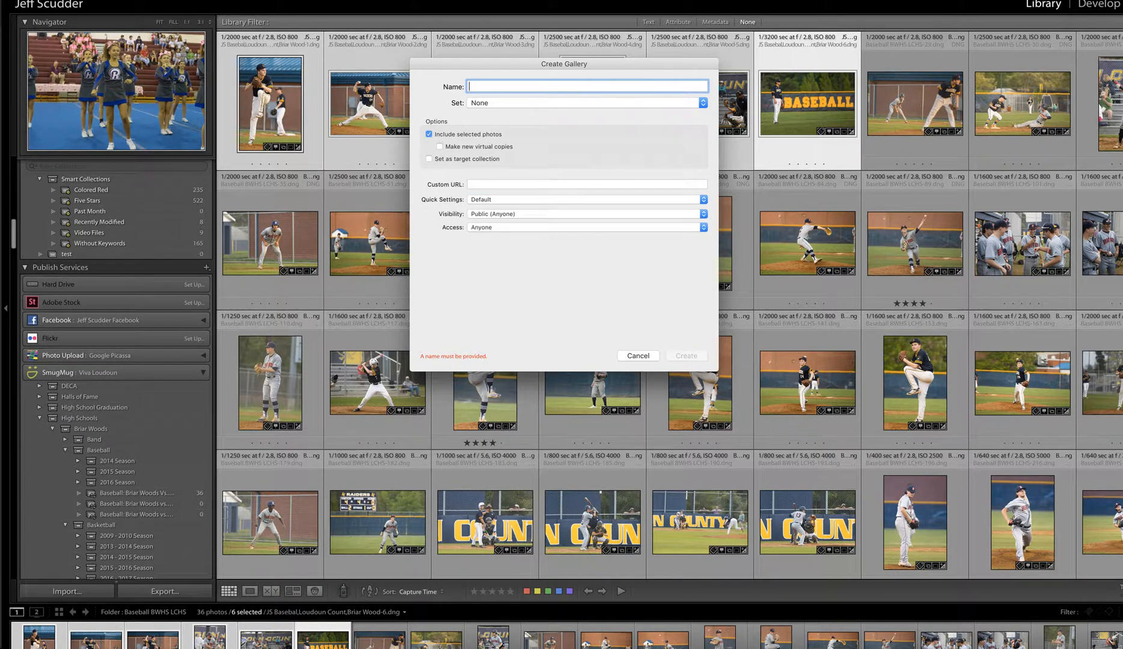
Step: Paste the title "Baseball Loudoun County vs. Briar Woods 8.11.2017 by" plus the photographer's full name as the gallery name
key("super+Tab")
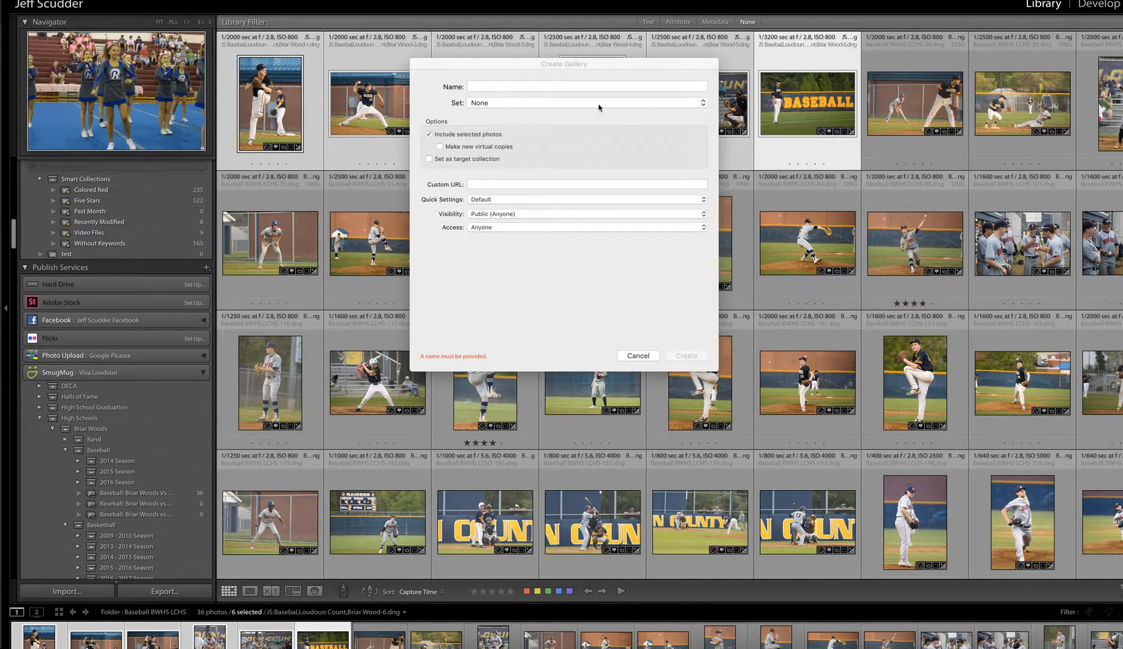
left_click(568, 87)
key("super+v")
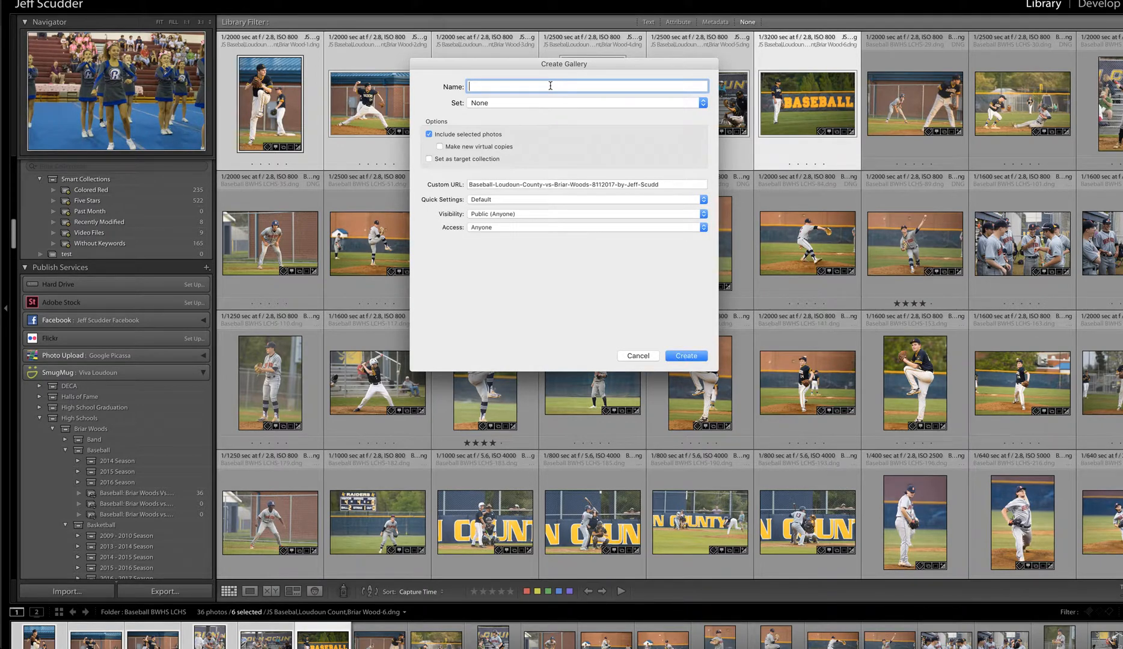
Step: Shorten the gallery name by removing the photographer's last name from its end
left_click(576, 103)
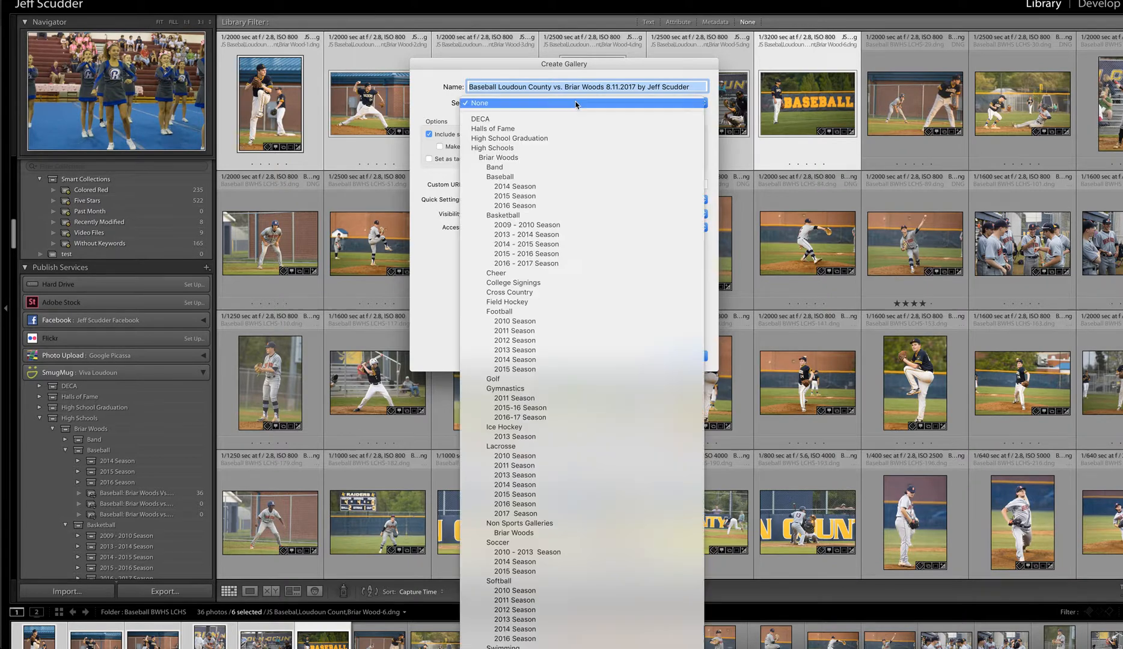
left_click(695, 87)
left_click(698, 88)
key("BackSpace")
key("BackSpace")
key("BackSpace")
key("BackSpace")
key("BackSpace")
key("BackSpace")
key("BackSpace")
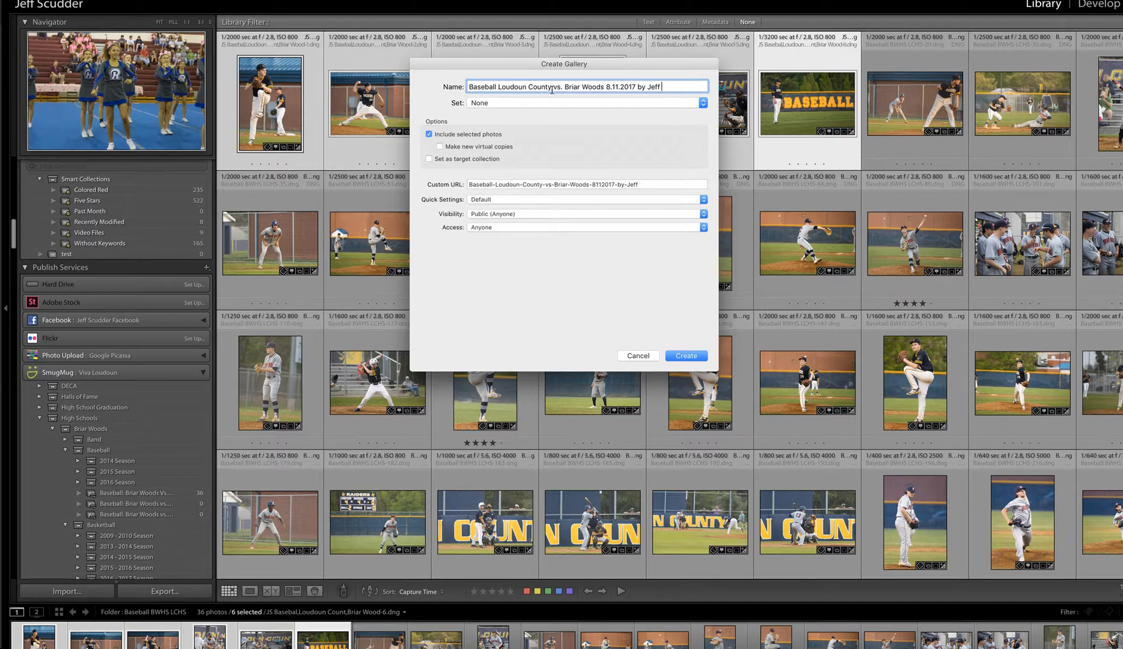
Step: Place the new gallery in the Golf set under Sports and apply the Viva Settings quick settings
left_click(702, 106)
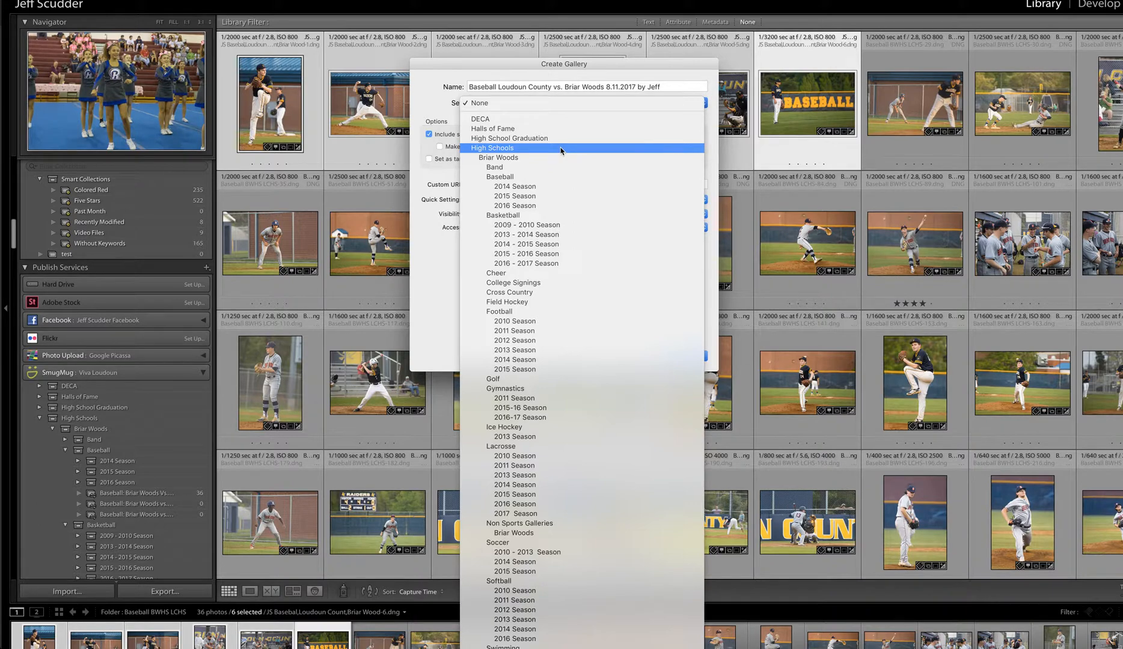
scroll(563, 154, "down", 15)
scroll(562, 157, "down", 20)
scroll(563, 157, "down", 20)
scroll(563, 157, "down", 20)
scroll(562, 157, "down", 20)
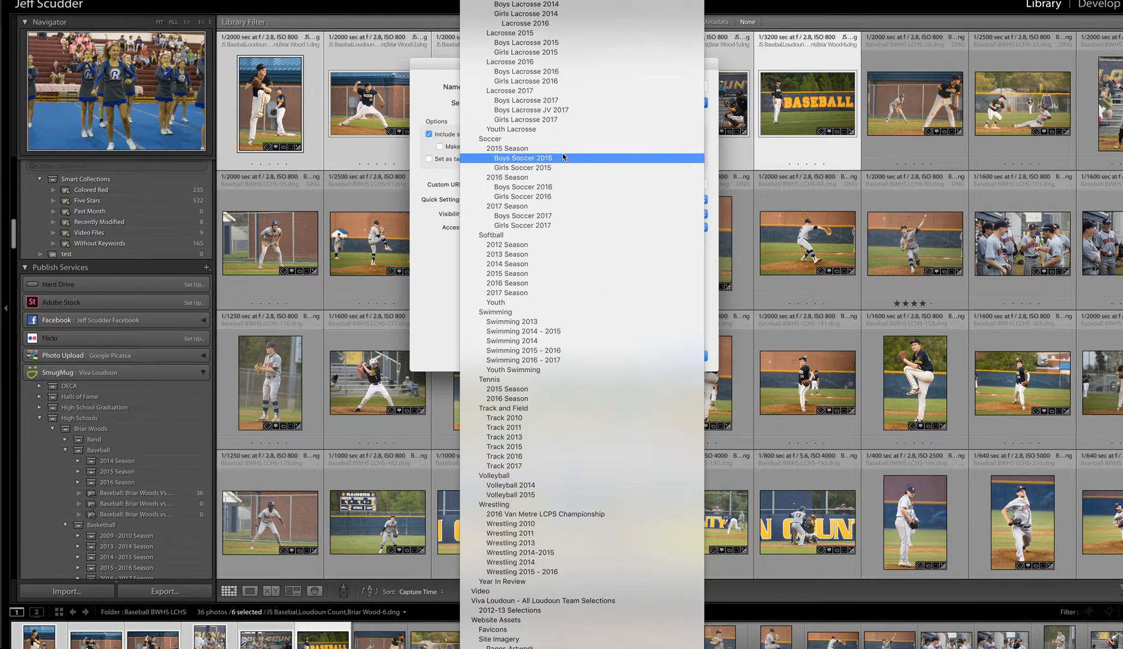
scroll(562, 157, "up", 20)
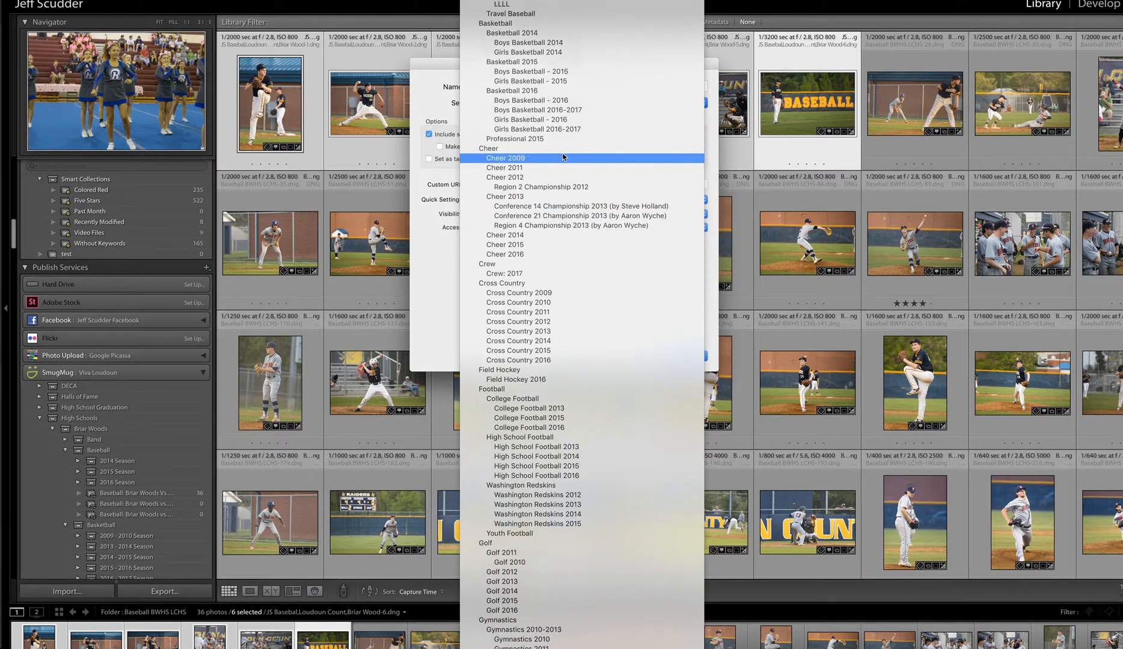
scroll(563, 157, "up", 10)
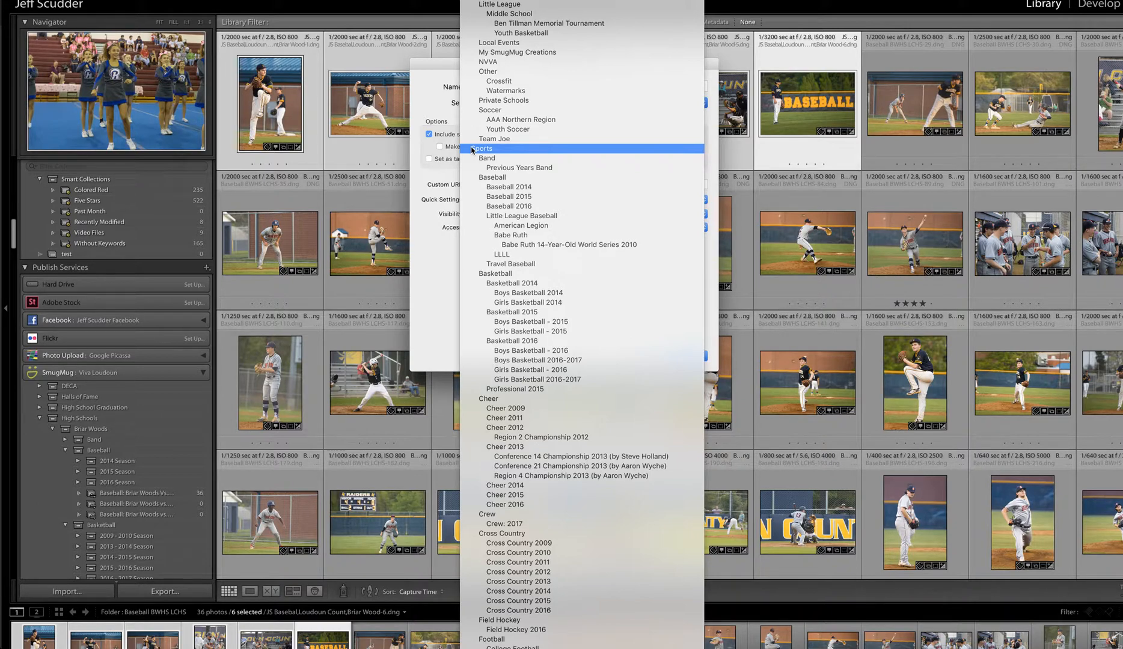
scroll(601, 243, "down", 15)
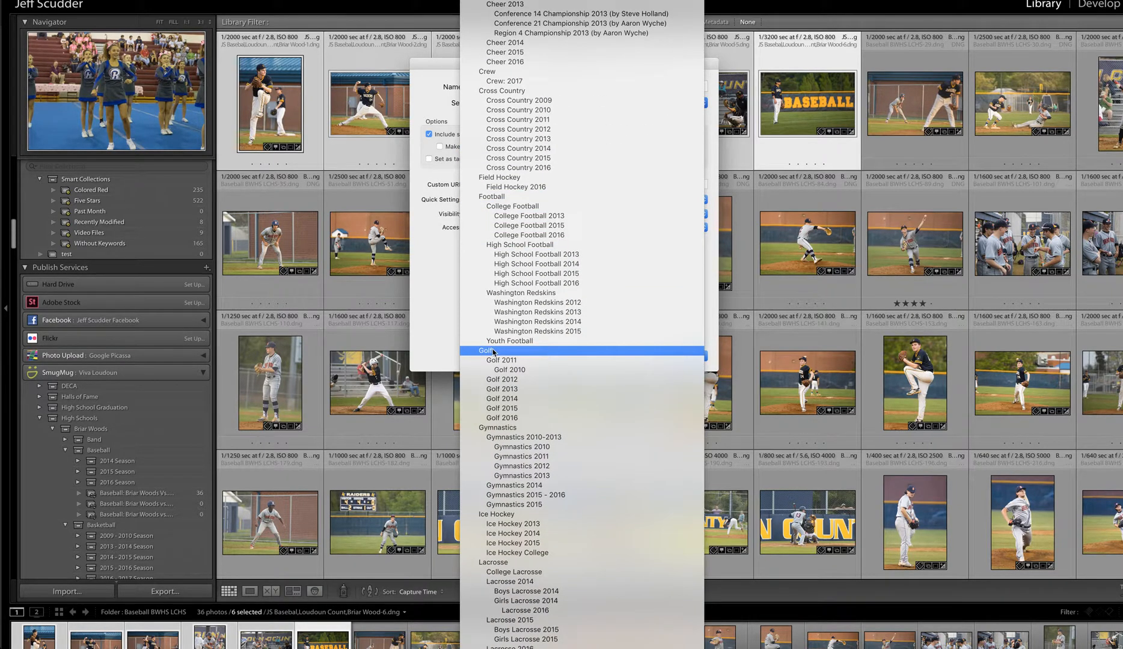
left_click(493, 352)
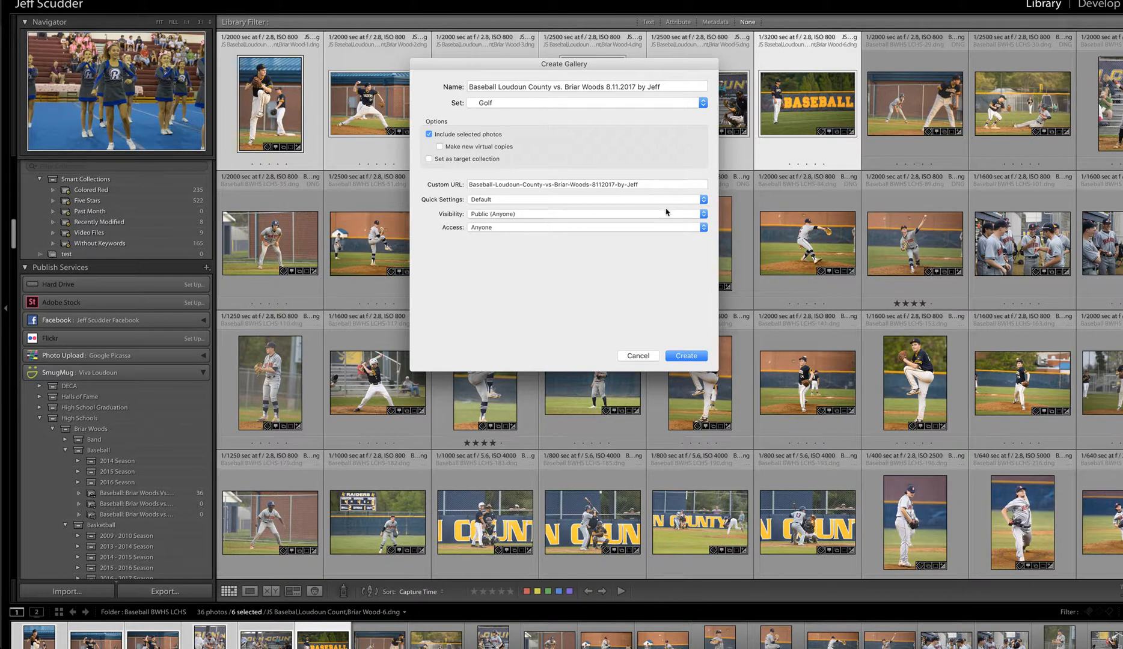
left_click(565, 202)
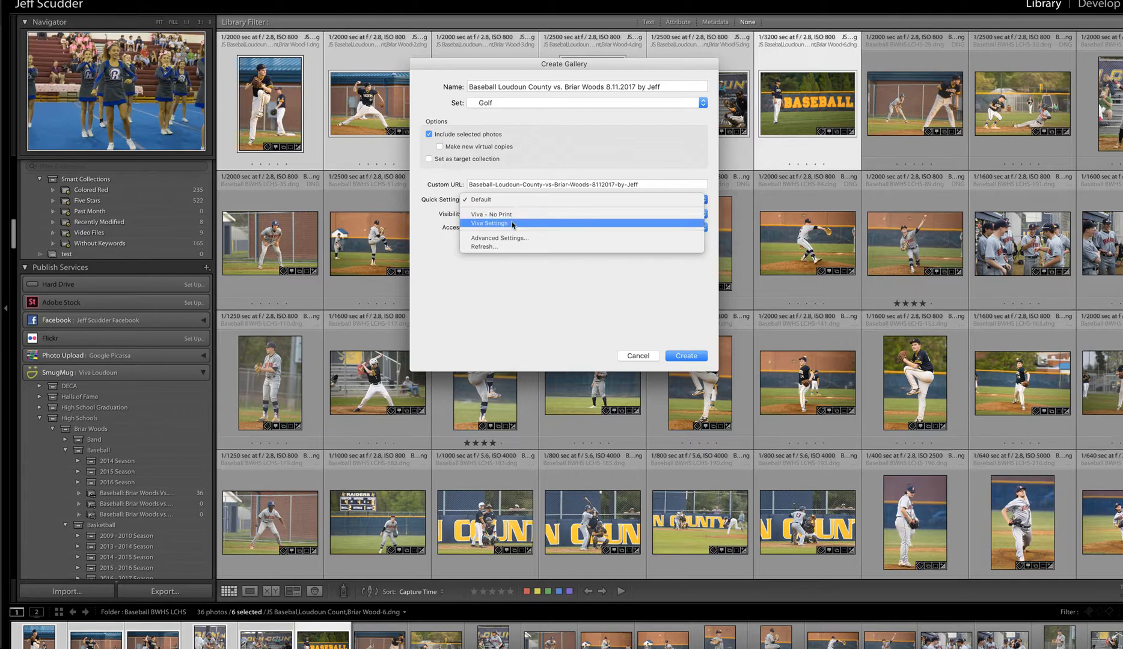
left_click(512, 223)
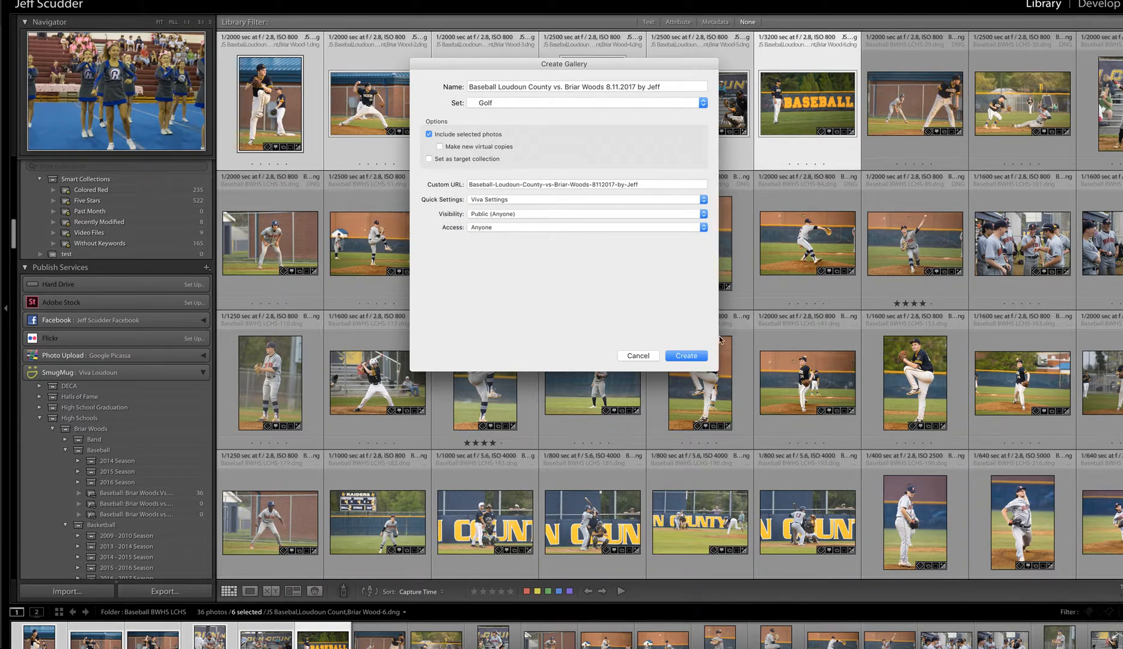
Step: Create the gallery with the six selected photos and publish it to SmugMug
left_click(686, 356)
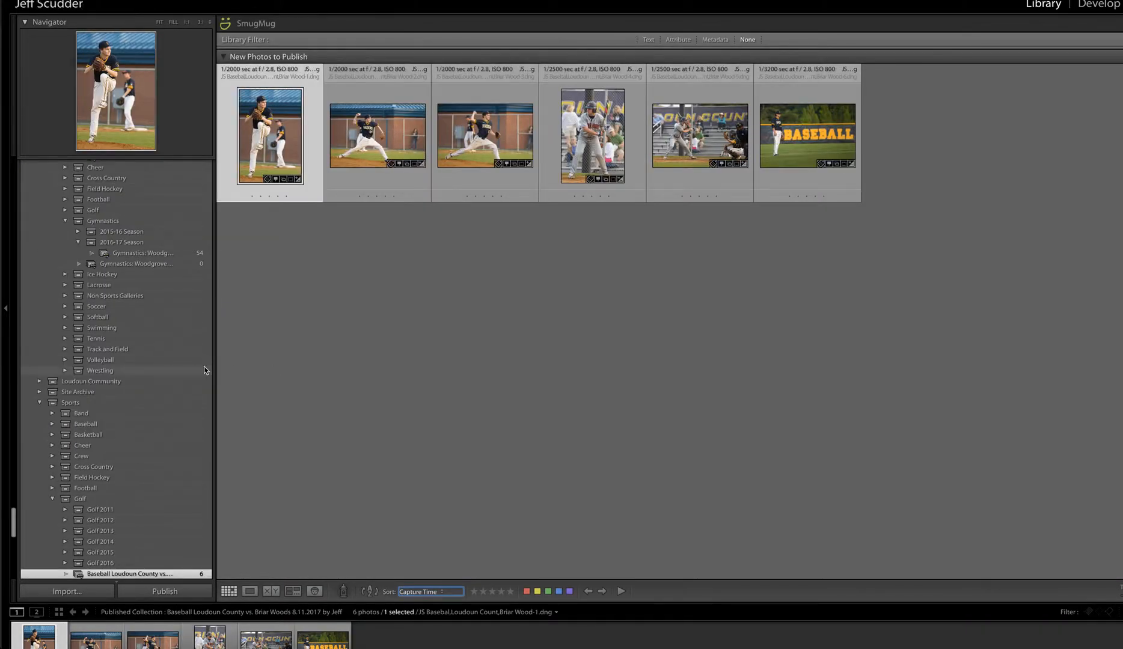
left_click(182, 592)
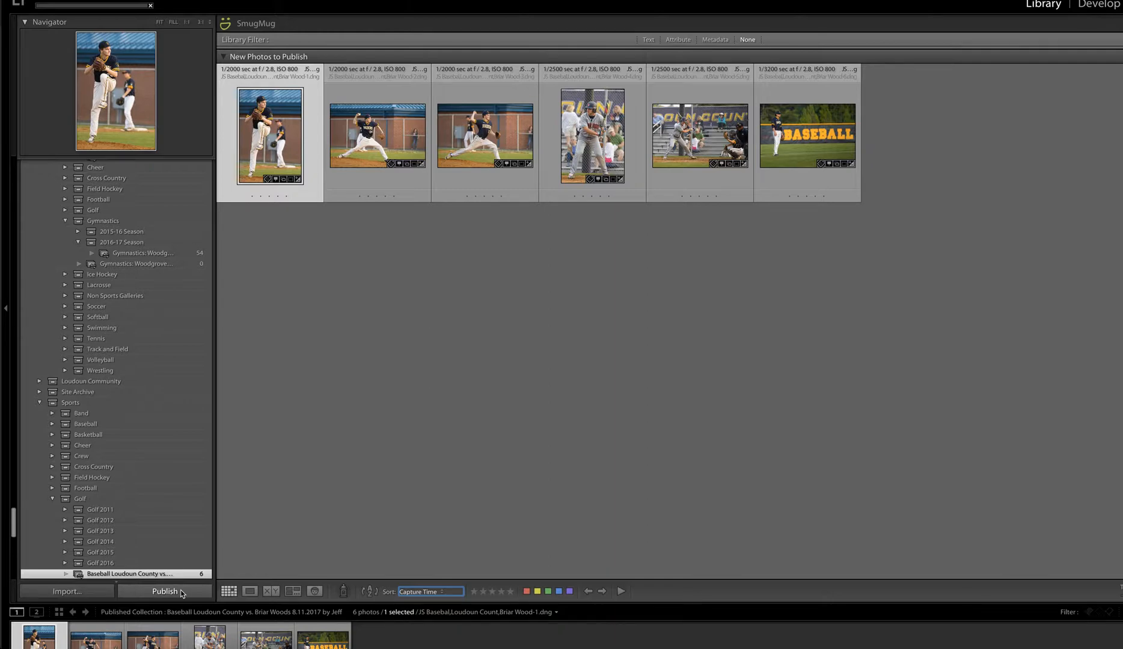
Step: Publish the new gallery's six photos, switch to the SmugMug site, and open the gallery from the refreshed Golf page
left_click(181, 593)
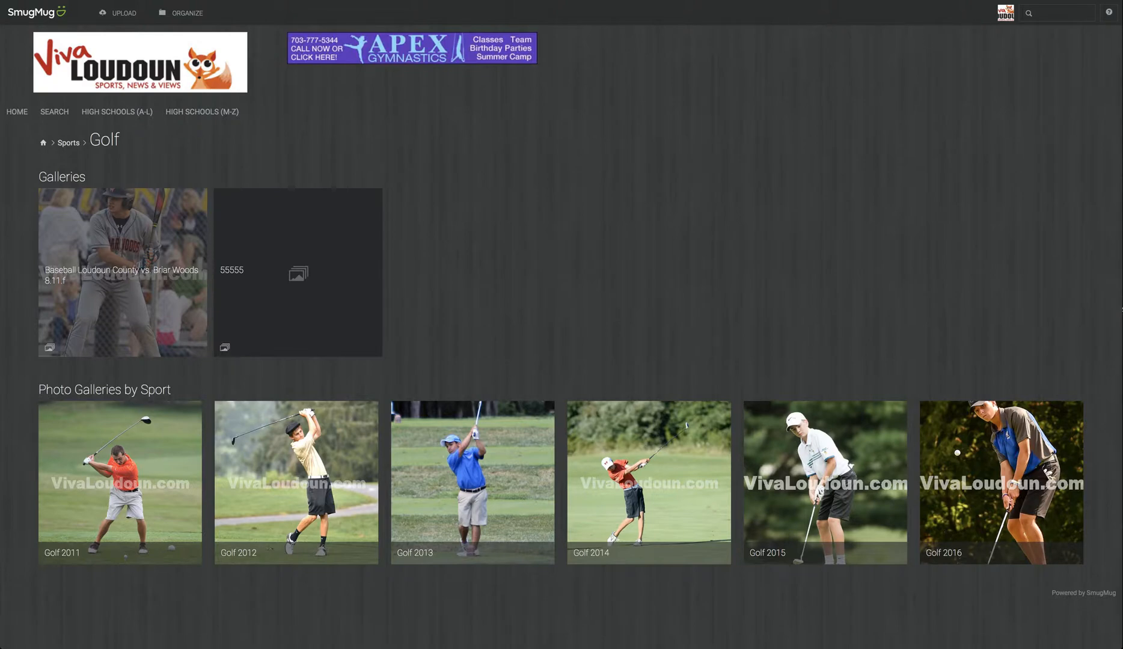
key("super+r")
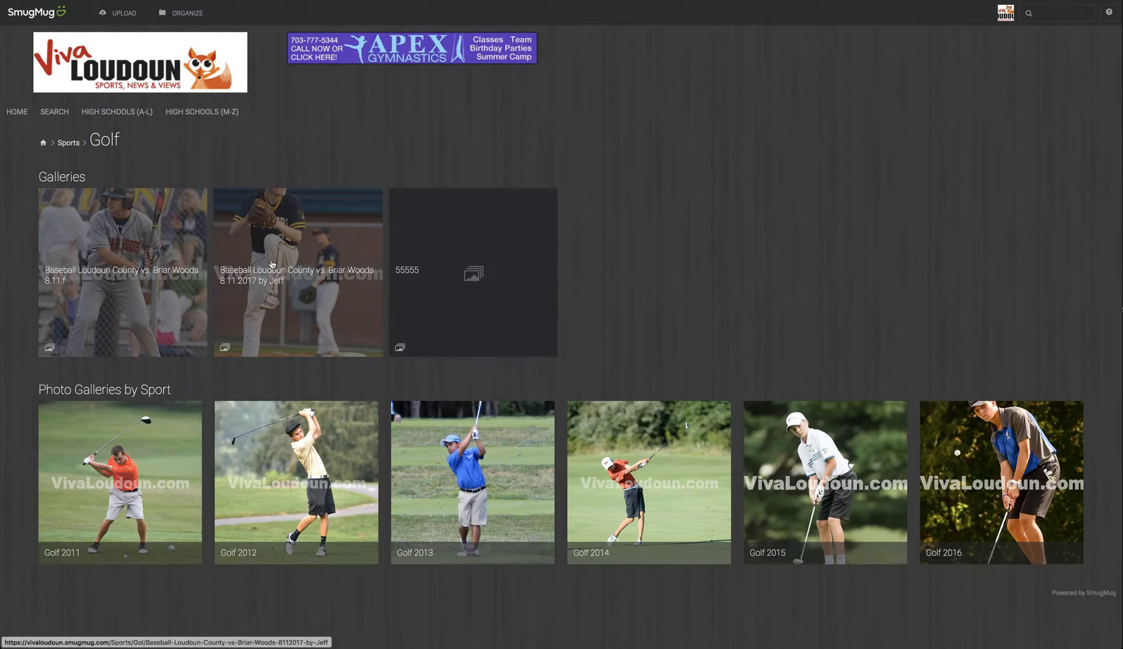
left_click(304, 294)
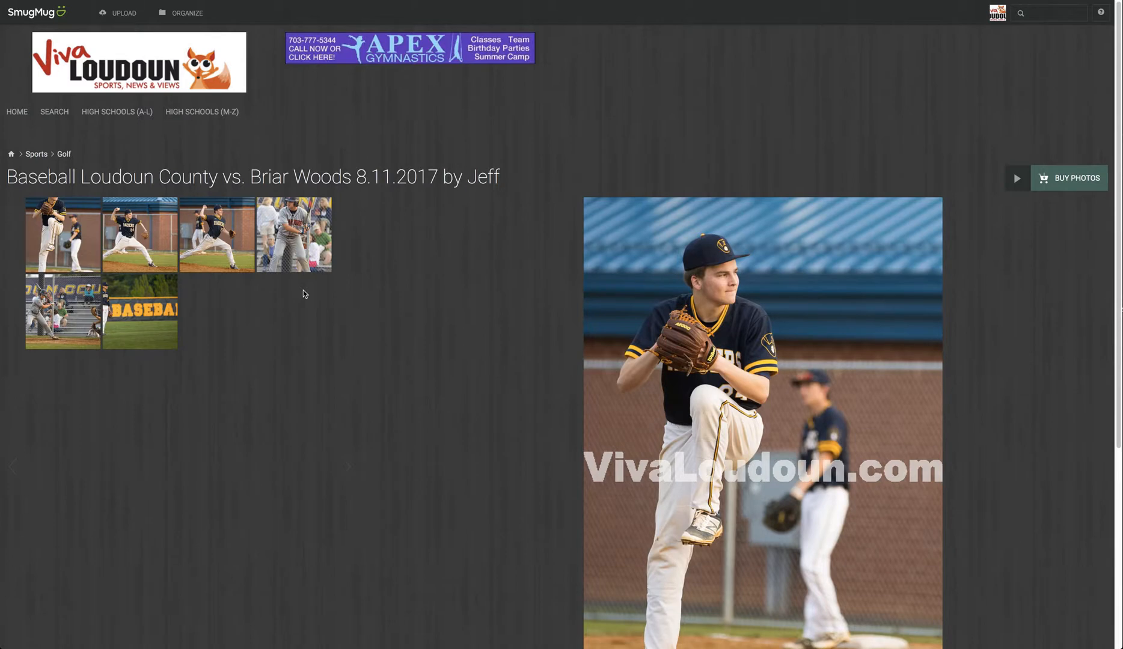
Step: Examine the published gallery's photos and check the title, caption and keywords of the outfield photo with the BASEBALL banner
scroll(302, 293, "down", 3)
scroll(303, 293, "up", 1)
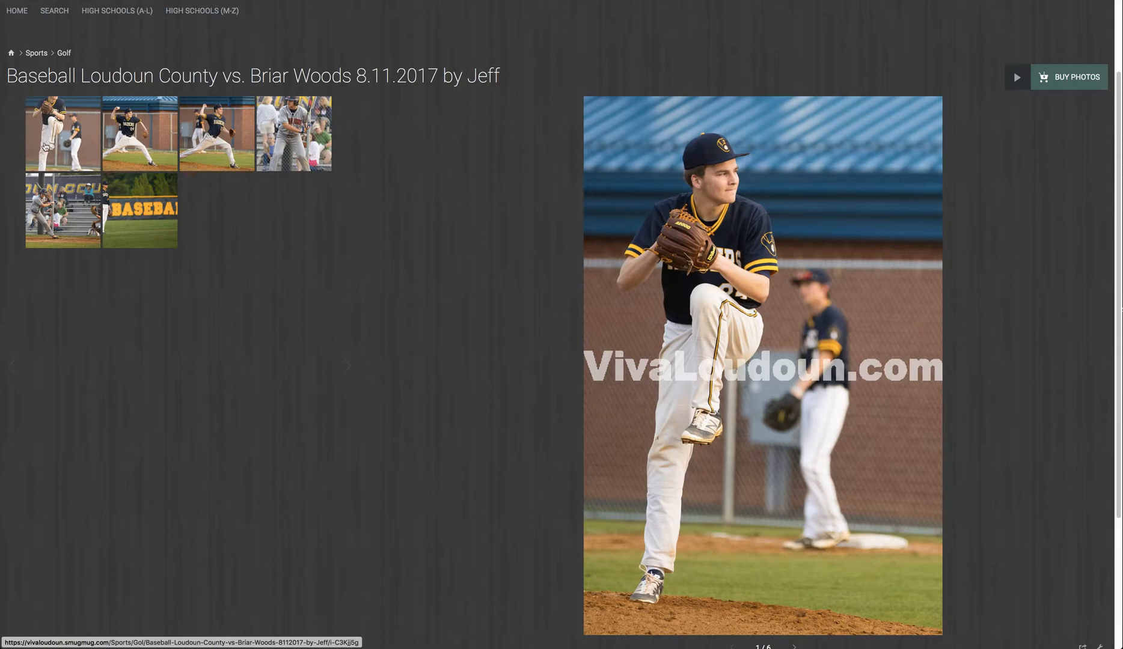
left_click(150, 227)
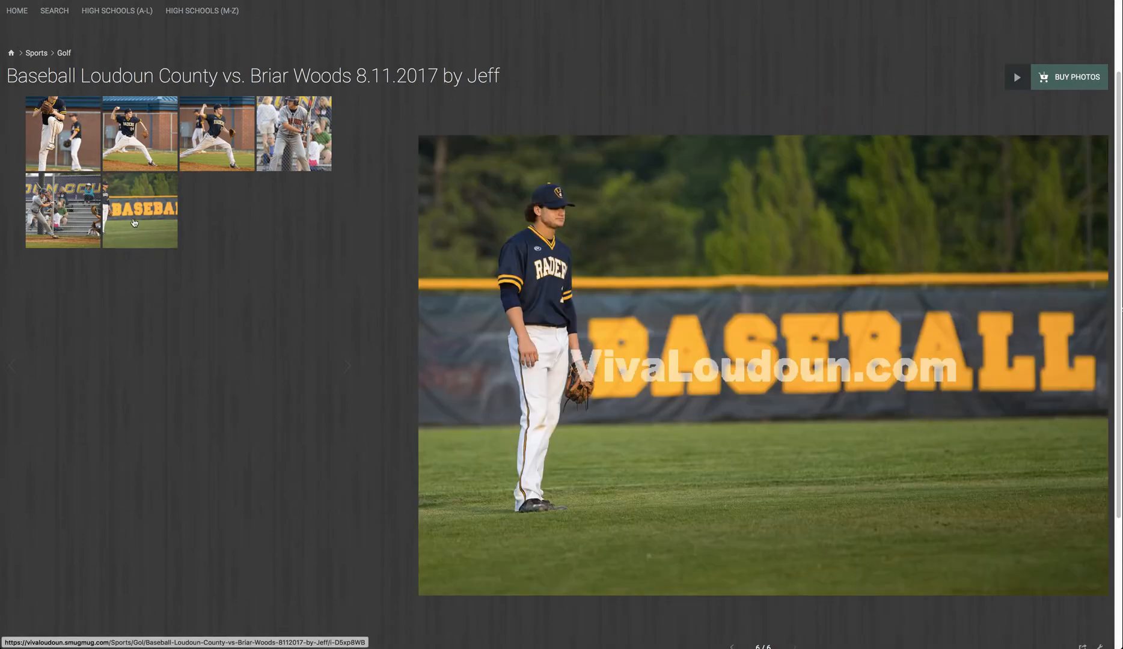
scroll(216, 297, "down", 1)
scroll(217, 297, "down", 1)
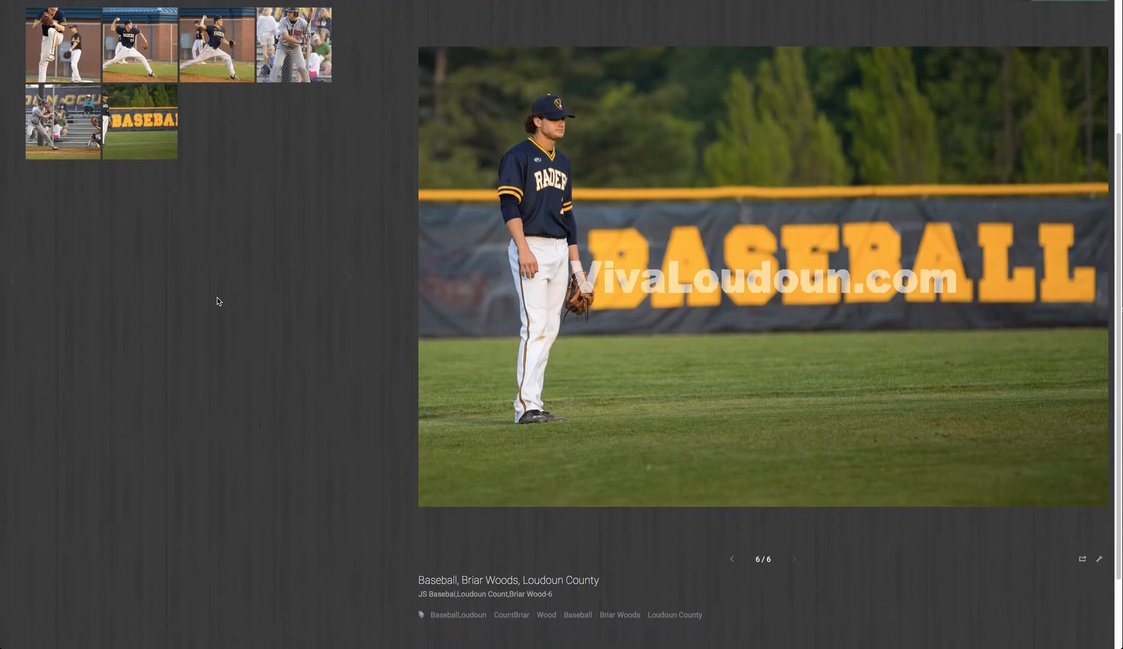
scroll(217, 298, "down", 1)
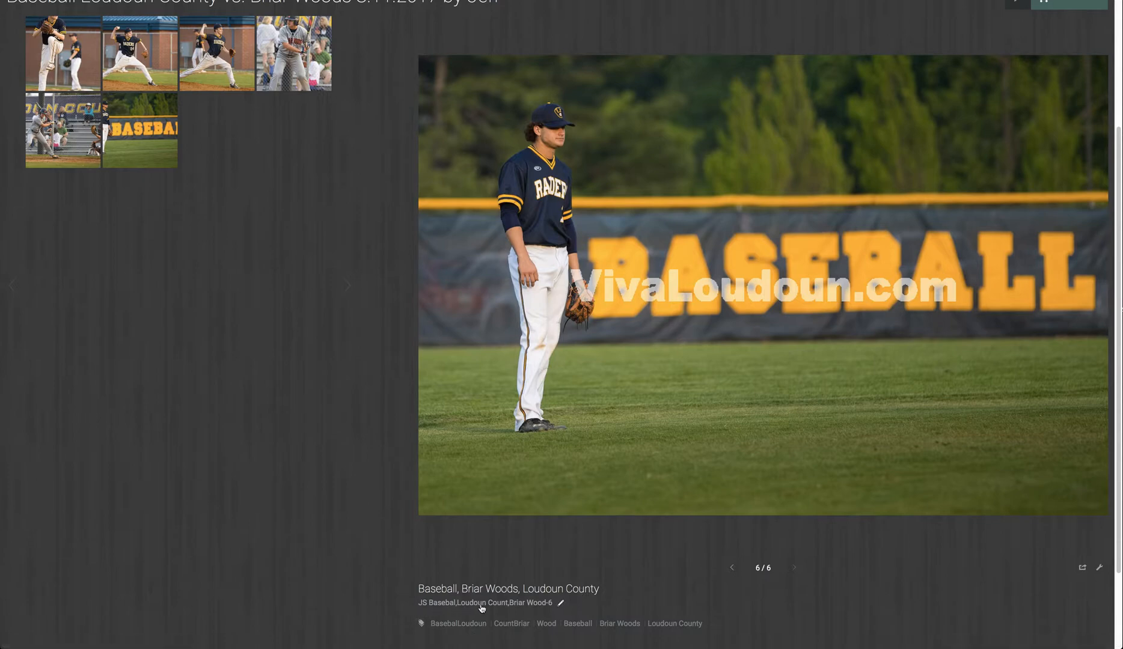
scroll(546, 608, "down", 1)
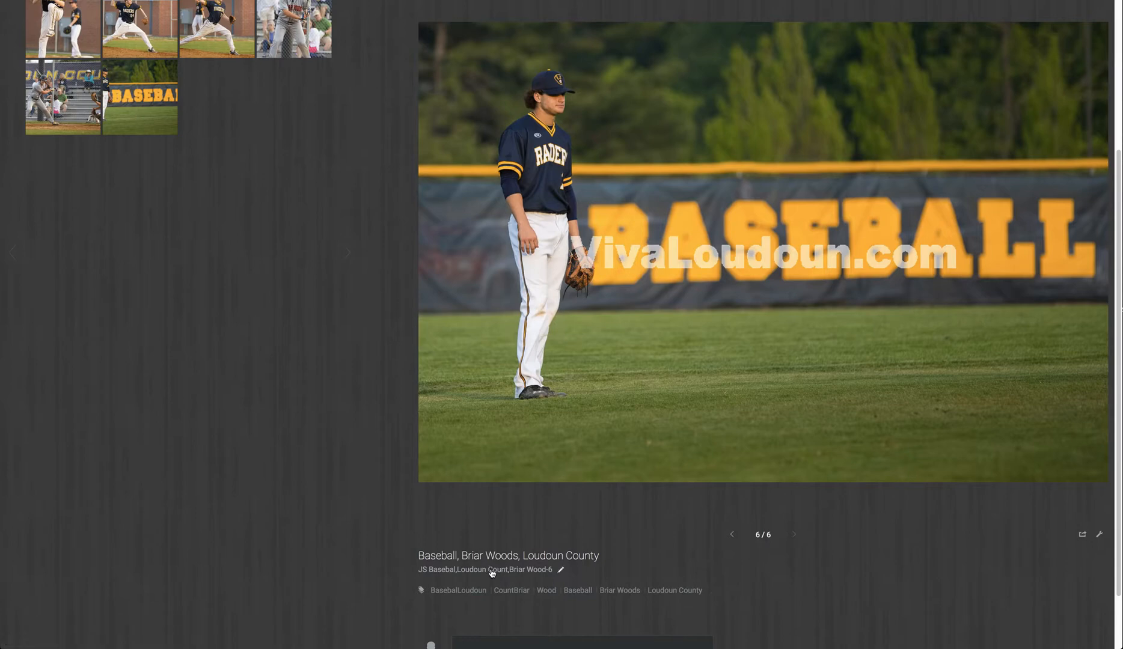
scroll(490, 574, "down", 1)
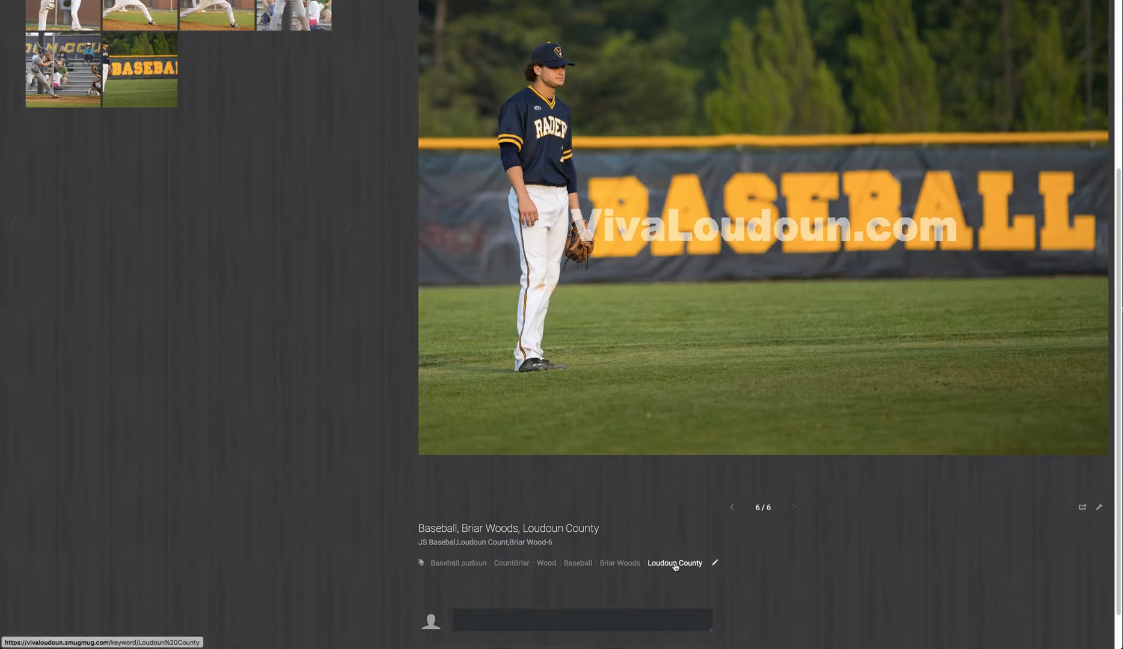
scroll(317, 473, "up", 5)
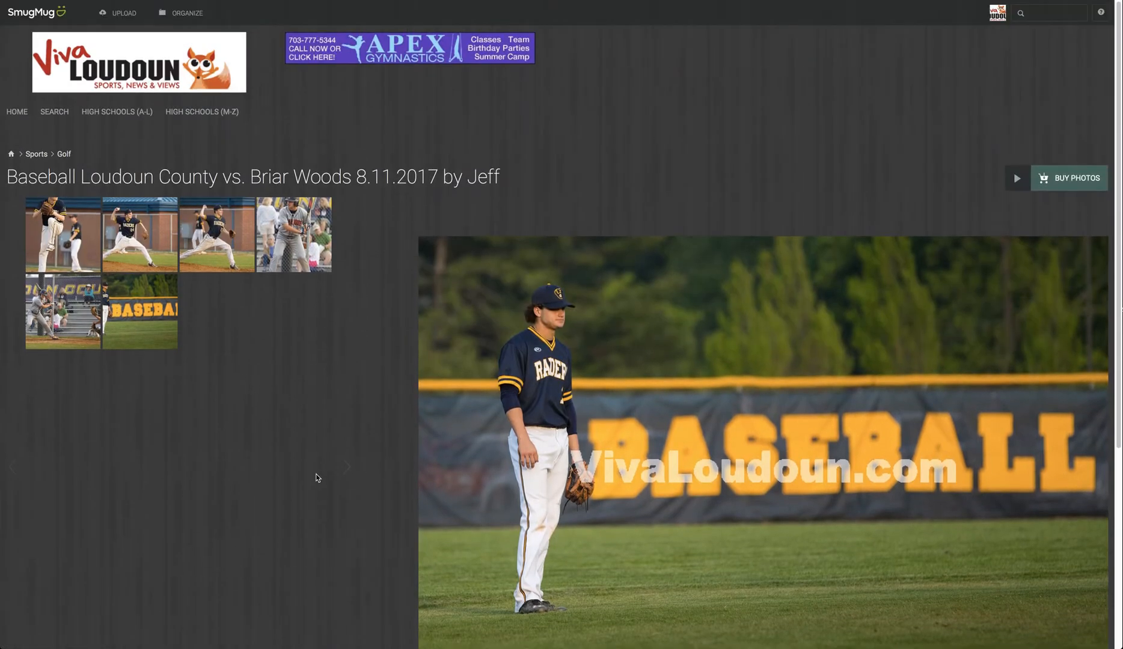
Step: Reopen the newly published baseball gallery from the Golf page and bring up its gallery settings in the site organizer
left_click(64, 157)
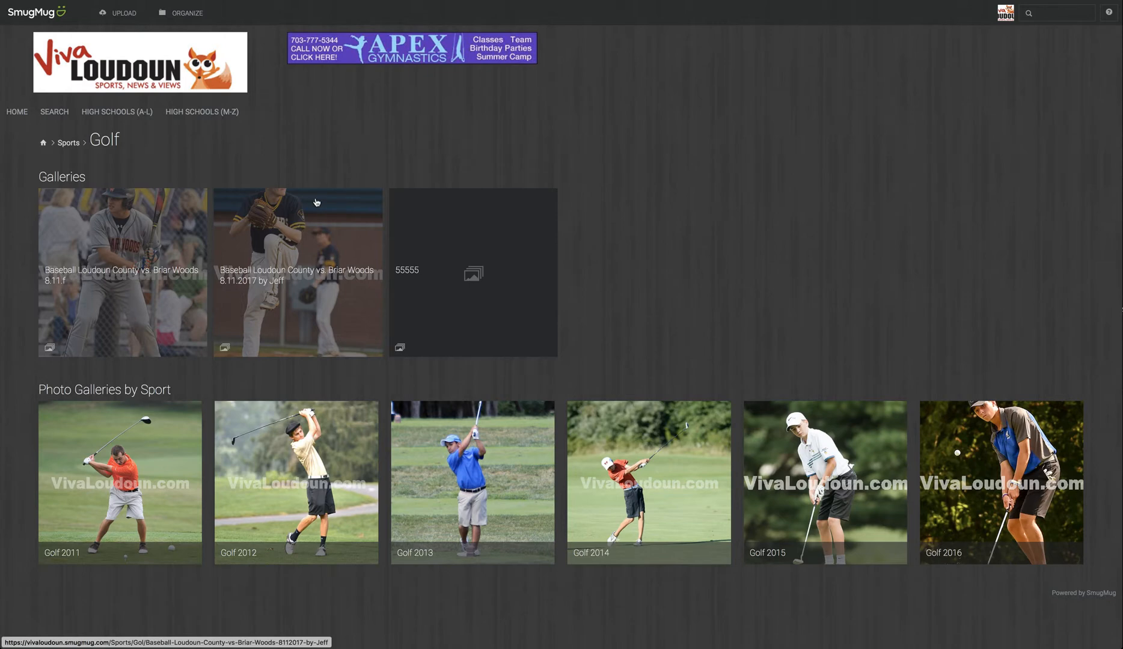
left_click(295, 245)
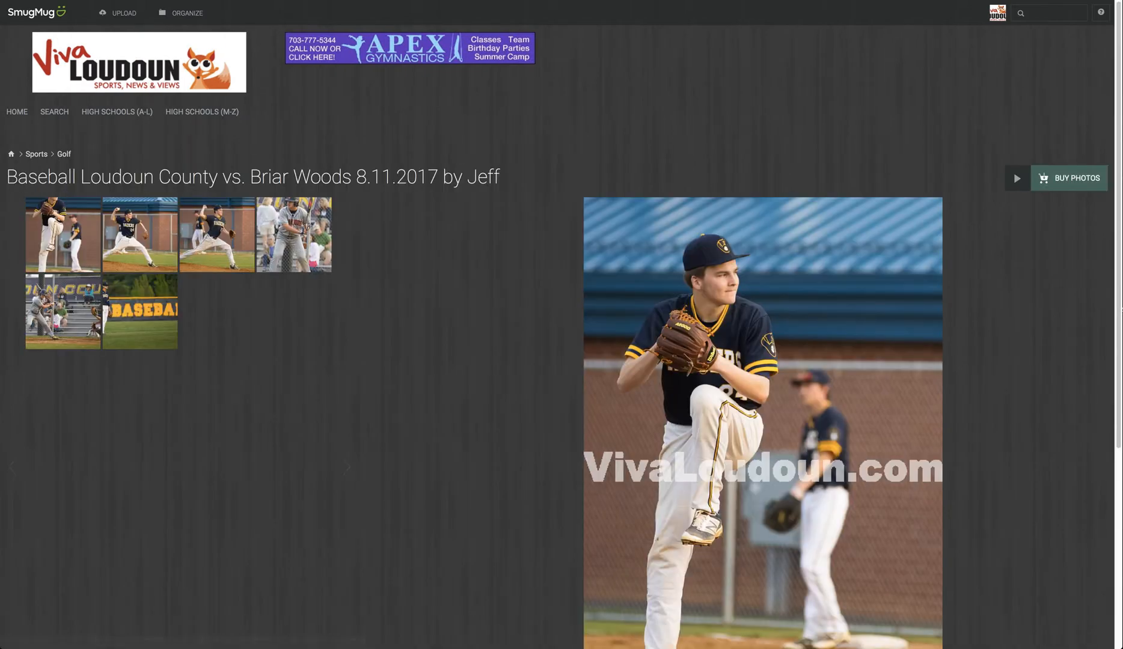
left_click(188, 14)
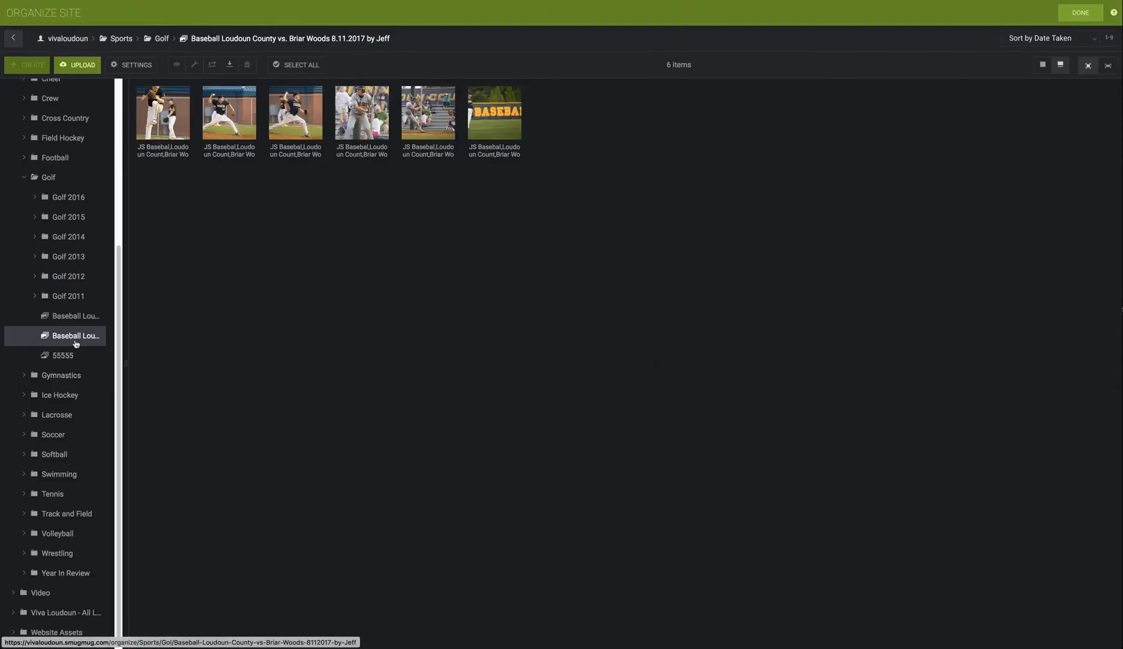
left_click(137, 65)
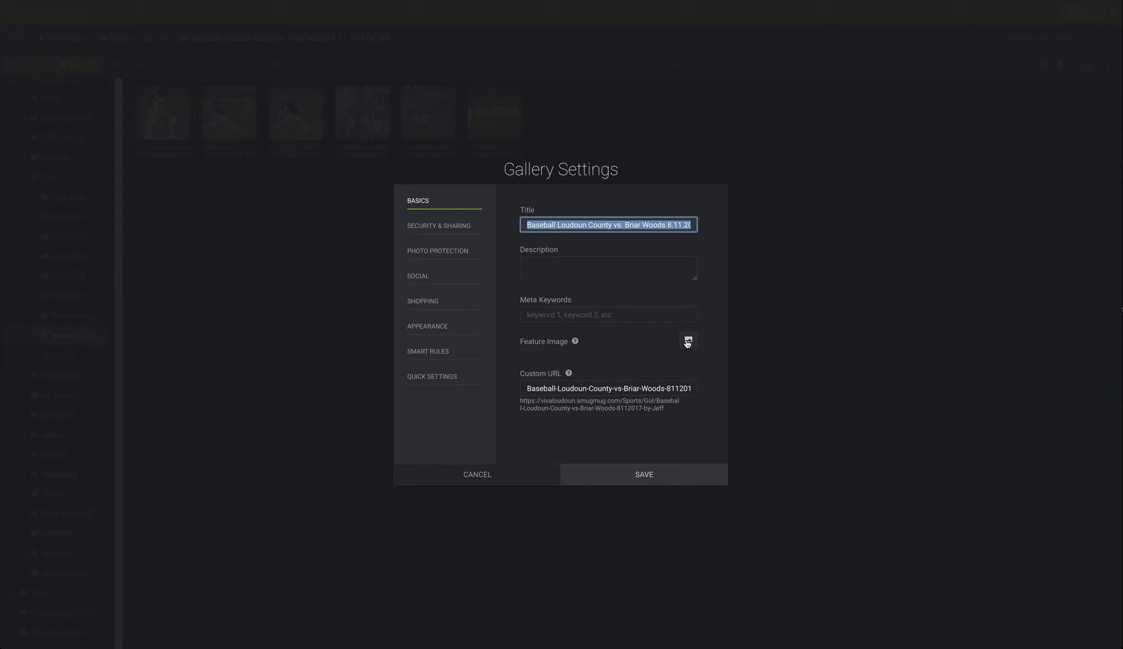
Step: Set the gallery's second photo, the pitcher in mid-throw, as its feature image, save, and return to the Golf page
left_click(689, 341)
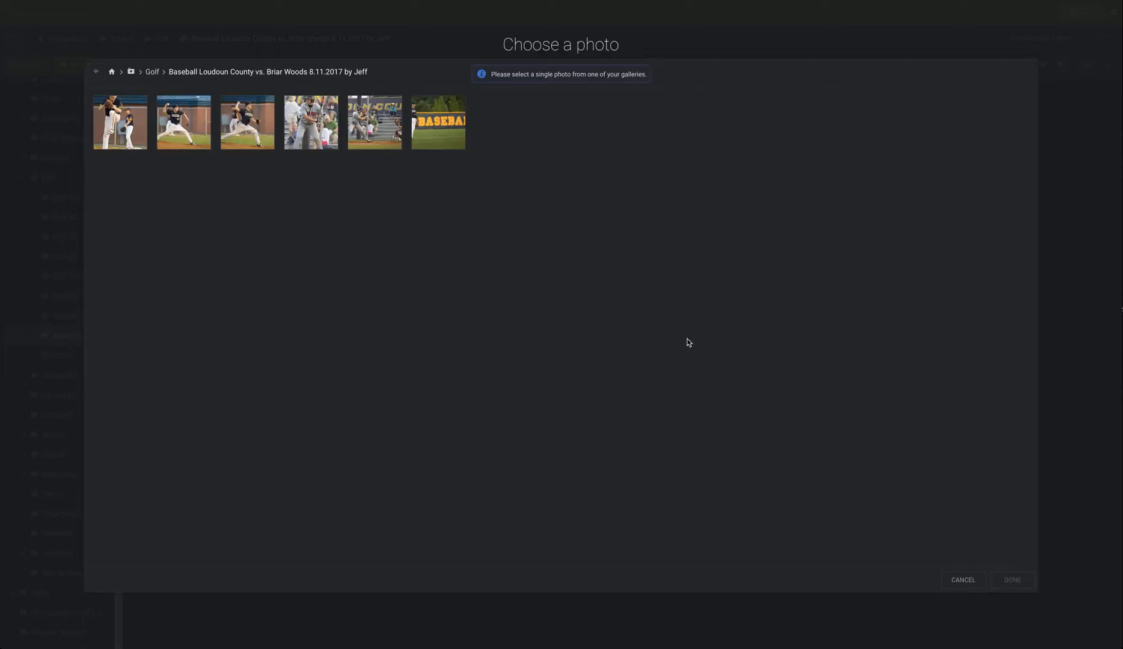
left_click(189, 136)
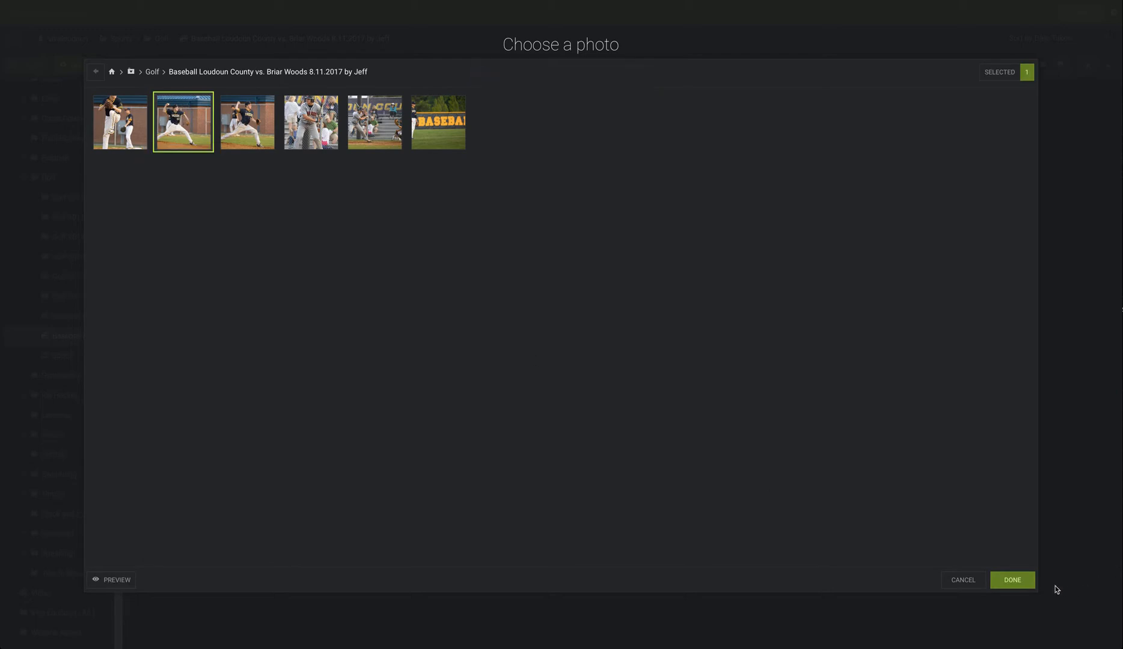
left_click(1025, 582)
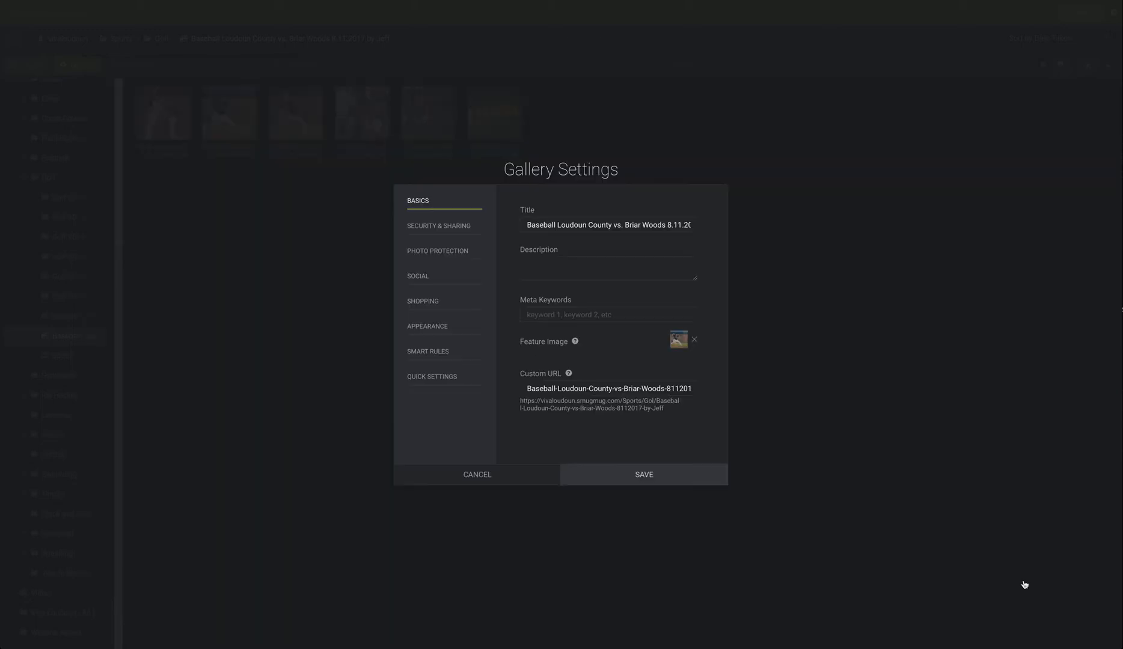
left_click(671, 480)
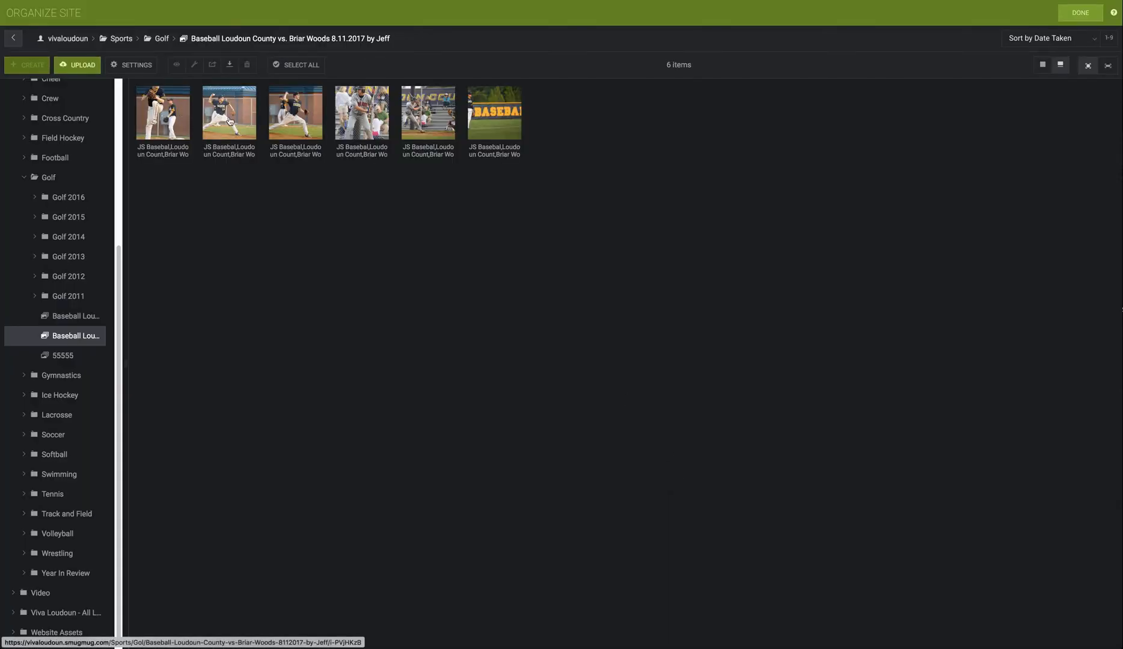
left_click(1079, 14)
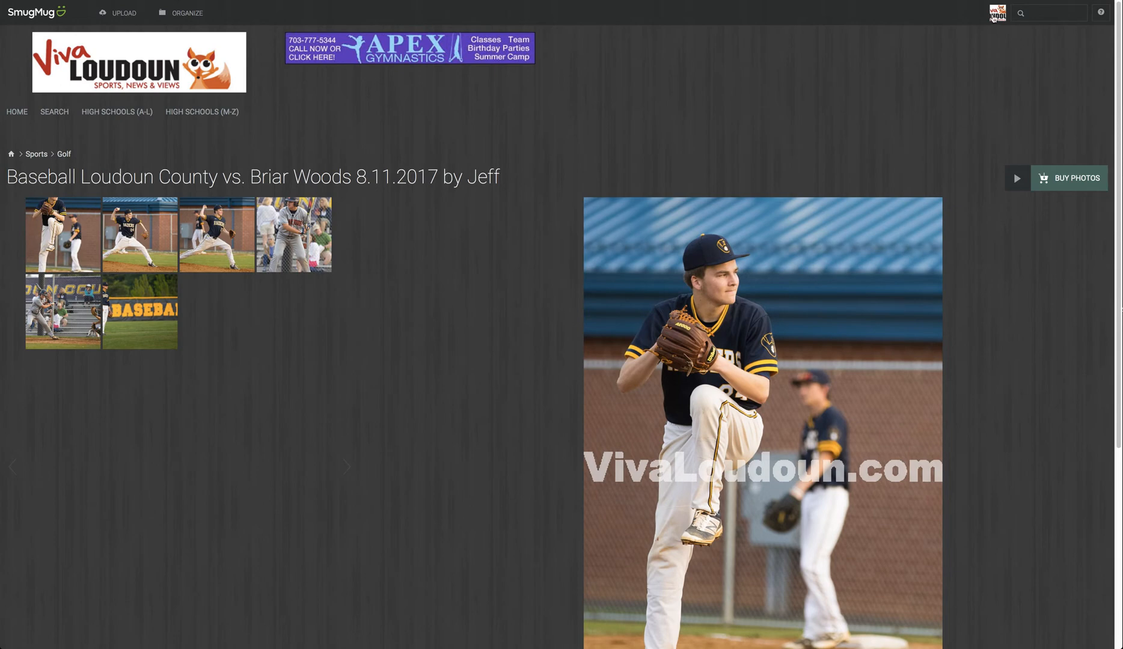
left_click(64, 155)
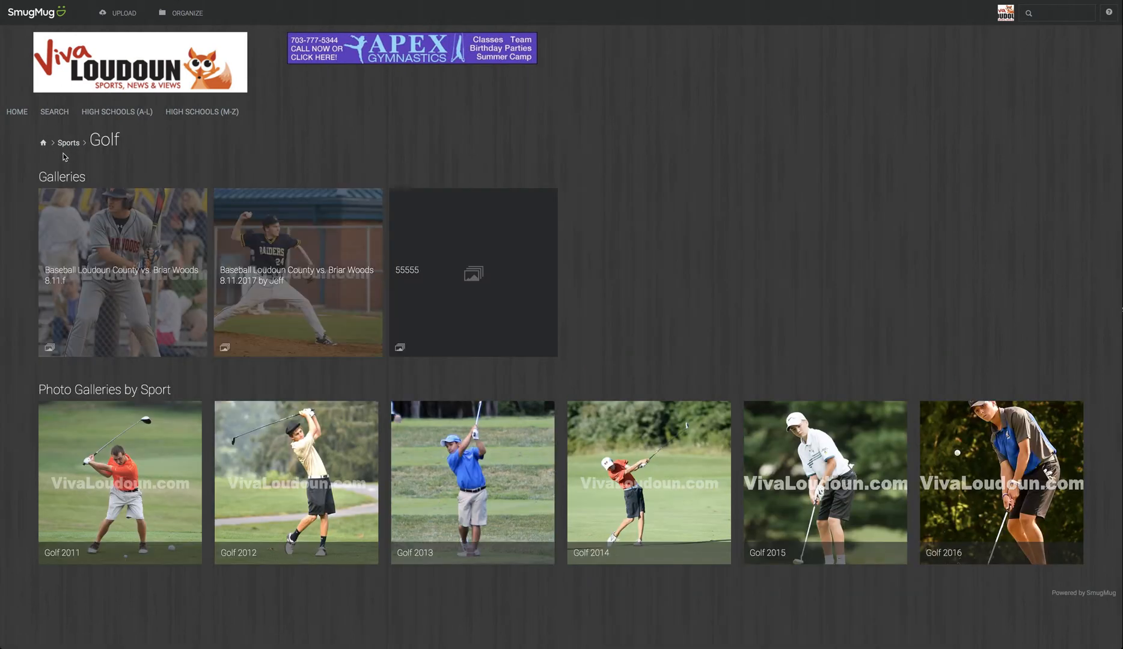